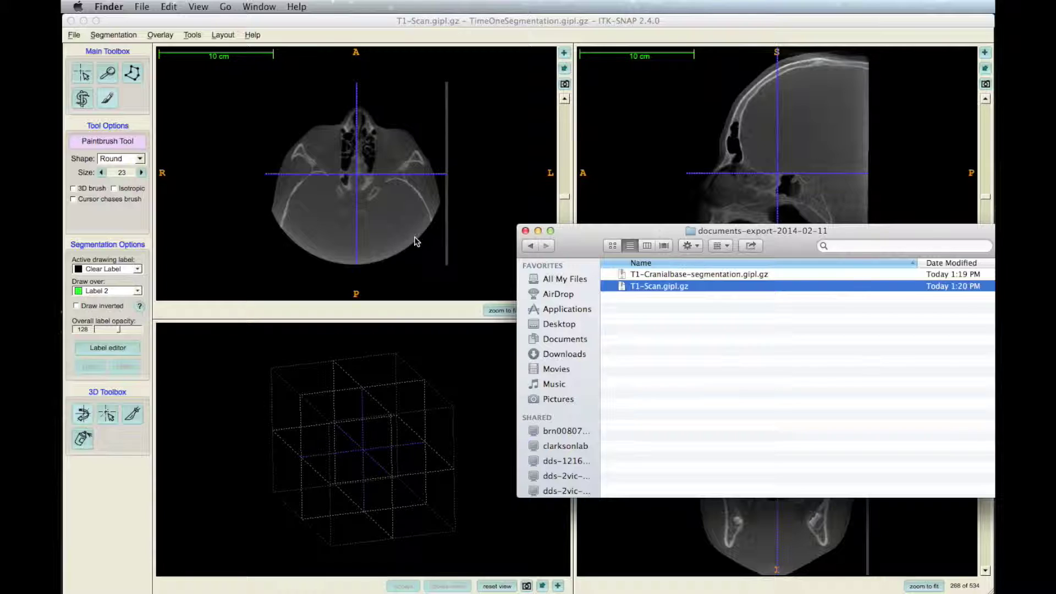
- Open T1-Cranialbase-segmentation.gipl.gz in the current scan as its segmentation
left_click(660, 274)
left_click_drag(681, 272, 686, 198)
left_click_drag(681, 233, 339, 238)
left_click_drag(875, 178, 805, 171)
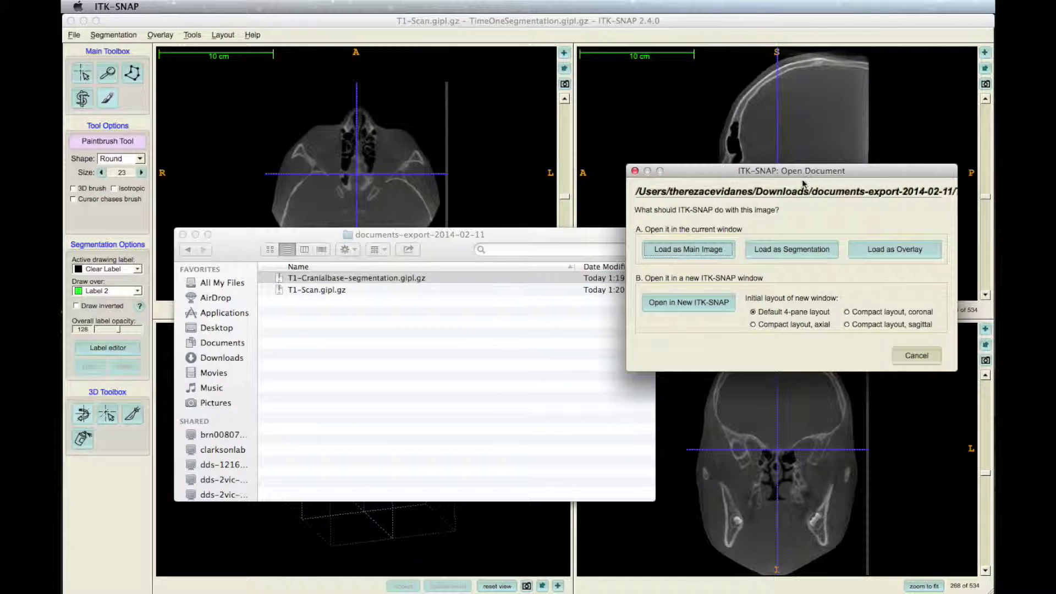
left_click(793, 249)
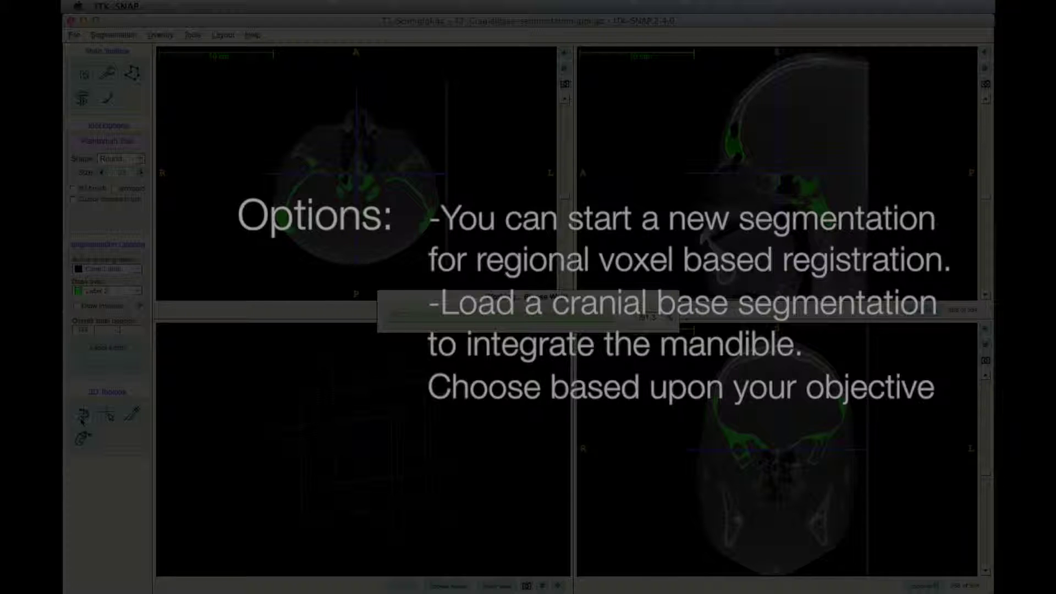
- Erase the segmentation over the right condyle in the sagittal view with the size 23 round clear-label brush, and enable the 3D brush
left_click_drag(400, 429, 433, 460)
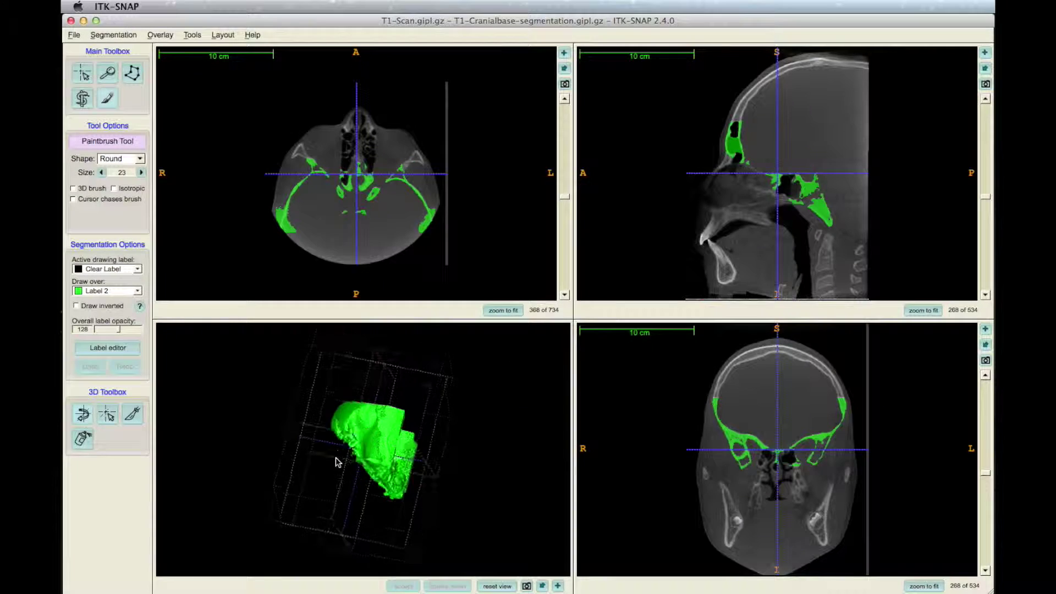
left_click_drag(337, 461, 264, 462)
left_click_drag(985, 196, 982, 248)
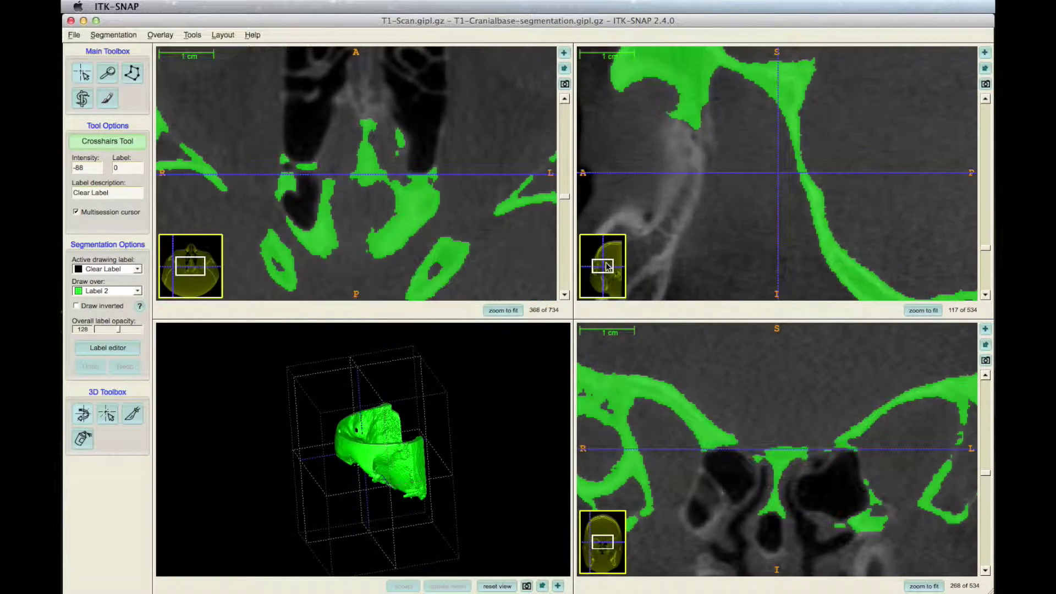
left_click_drag(608, 267, 616, 274)
key("b")
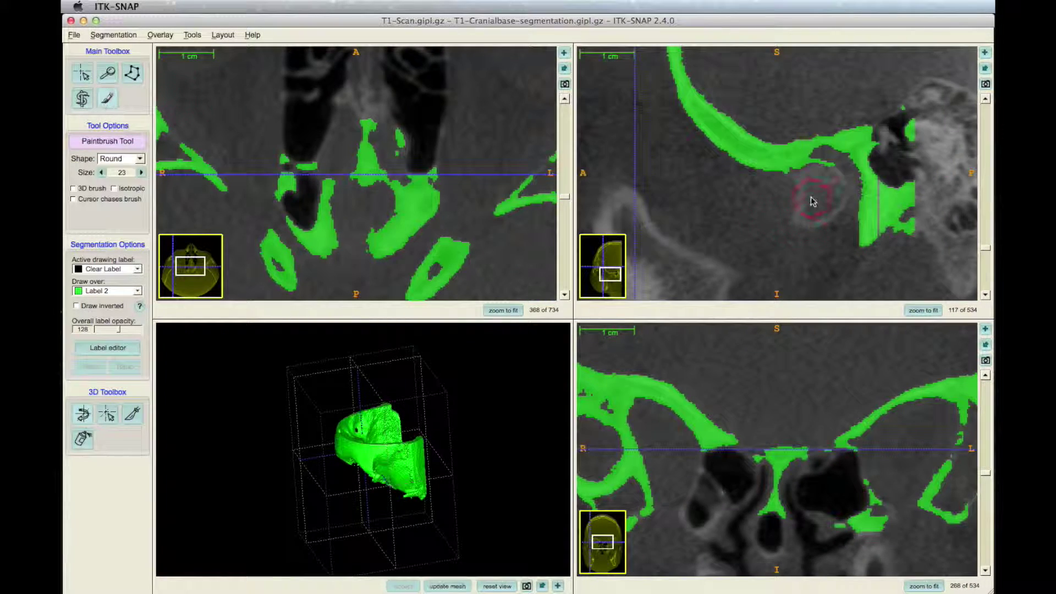
scroll(825, 205, "up", 4)
left_click_drag(828, 203, 840, 182)
left_click(74, 188)
- Examine the sagittal slices through both condyles for cranial base segmentation that overlaps the mandible
scroll(817, 209, "down", 16)
scroll(816, 209, "up", 8)
scroll(817, 206, "down", 20)
scroll(795, 181, "down", 3)
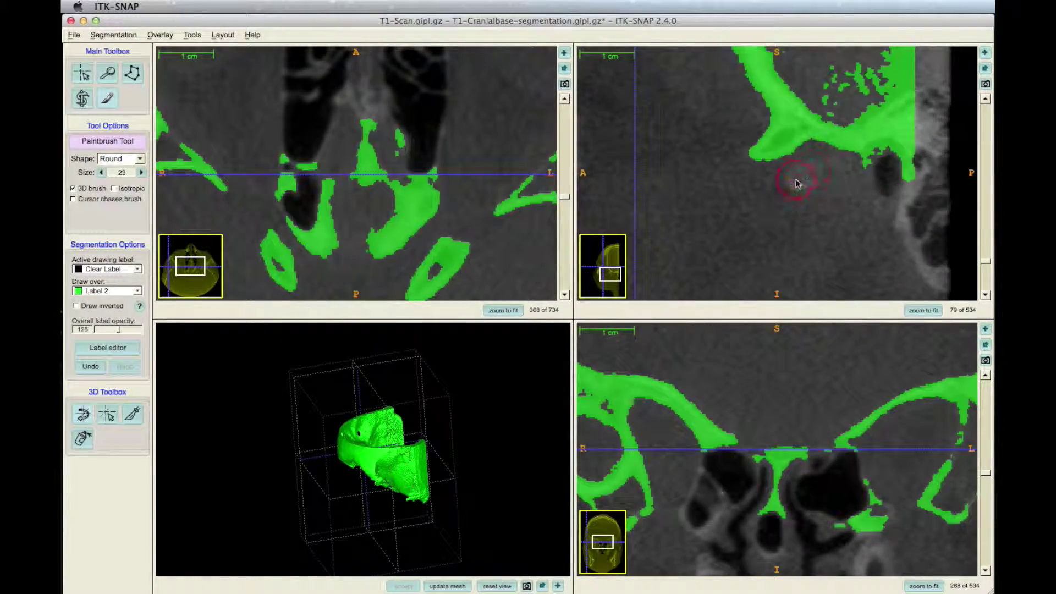
scroll(808, 233, "down", 20)
left_click_drag(179, 265, 175, 266)
scroll(738, 205, "down", 20)
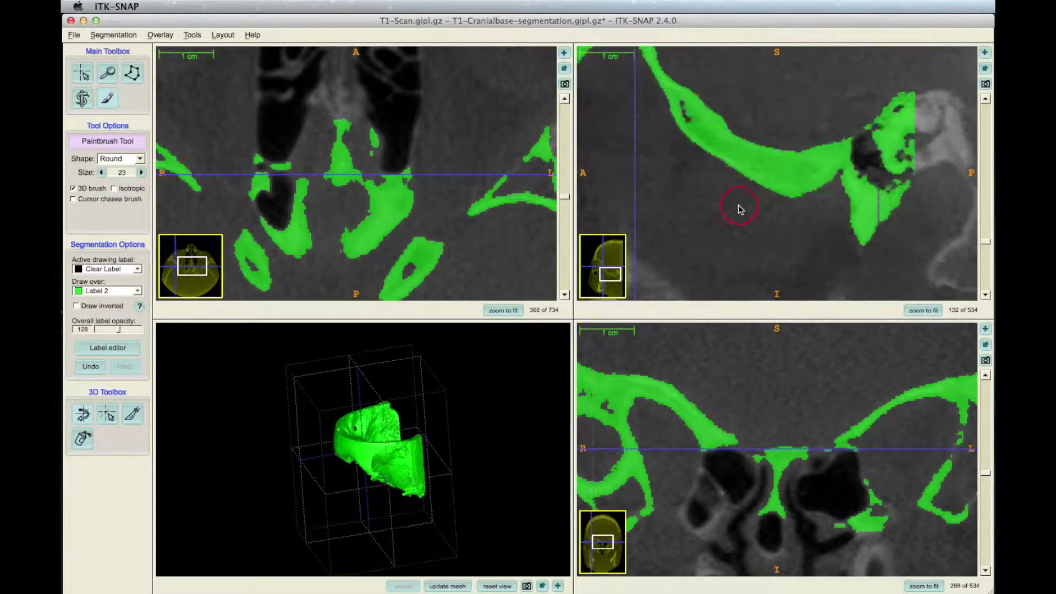
scroll(739, 209, "up", 20)
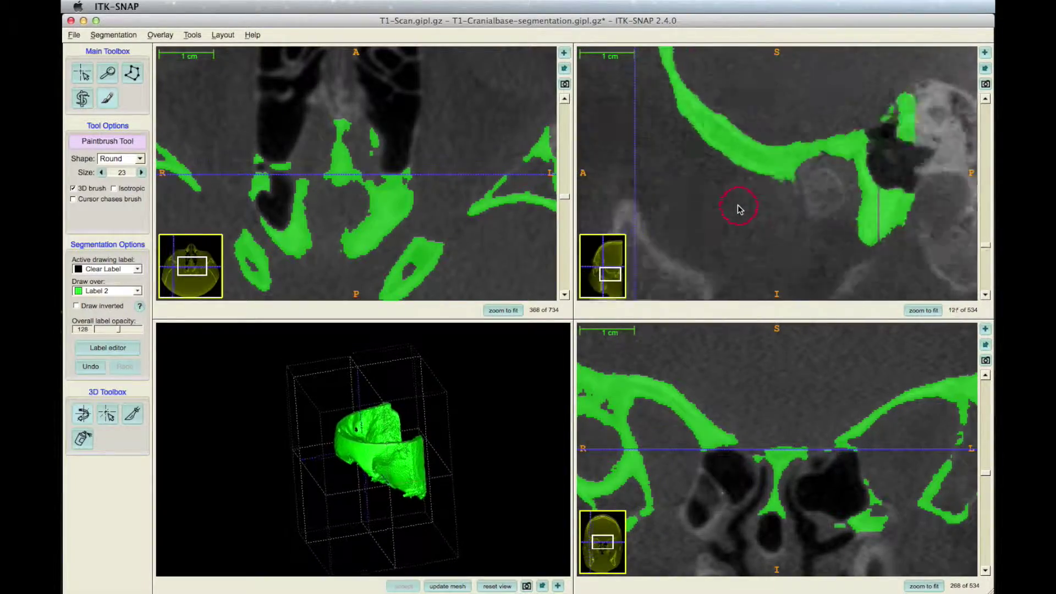
scroll(738, 208, "up", 20)
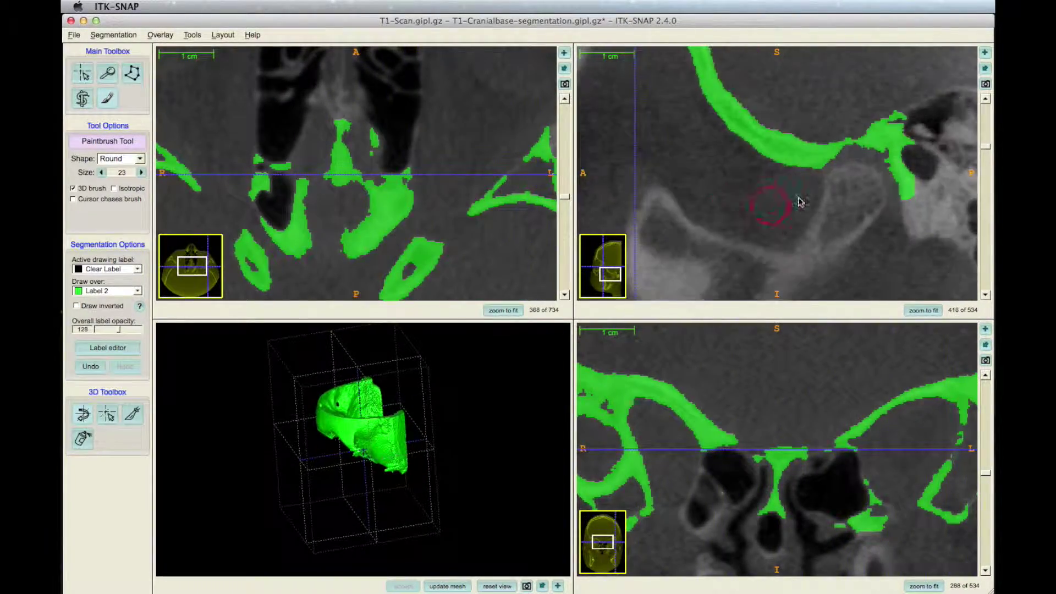
scroll(855, 177, "up", 6)
scroll(827, 205, "down", 8)
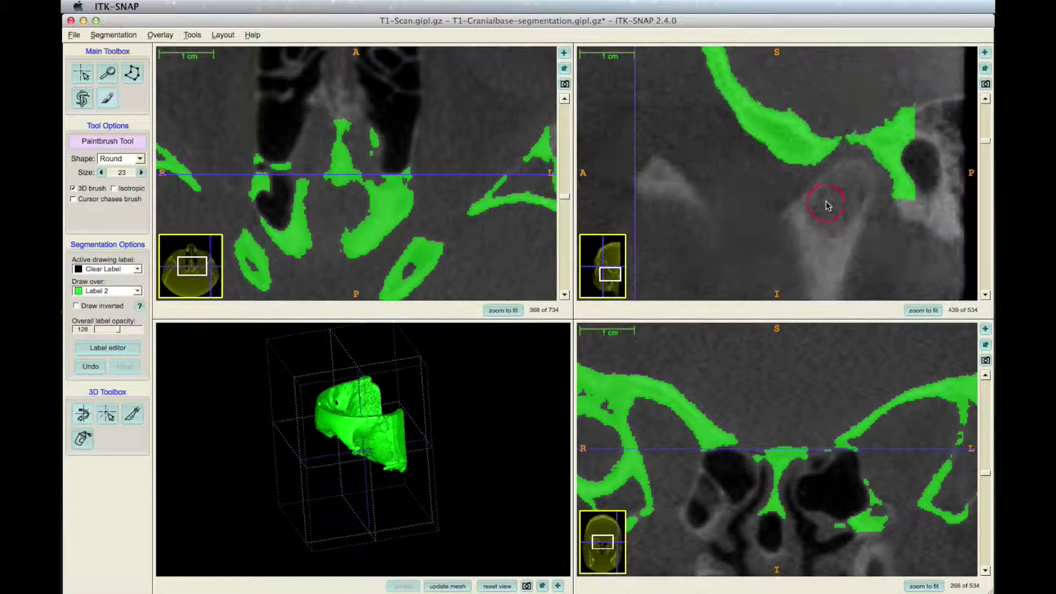
scroll(178, 147, "down", 4)
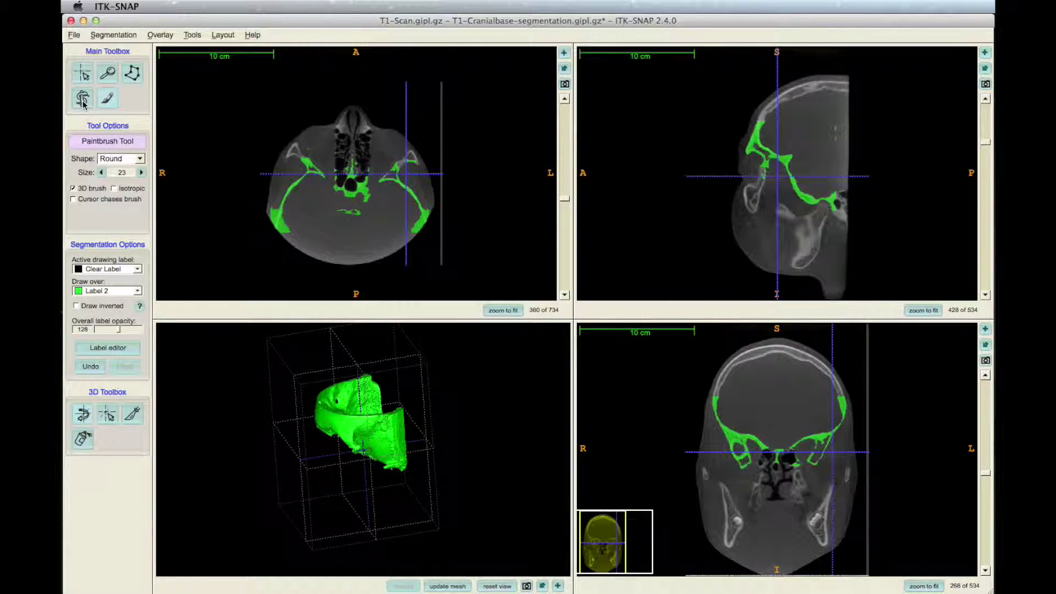
- Activate the Snake ROI tool and fit the region's superior, posterior, anterior and inferior limits around the mandible in the sagittal view
left_click(83, 99)
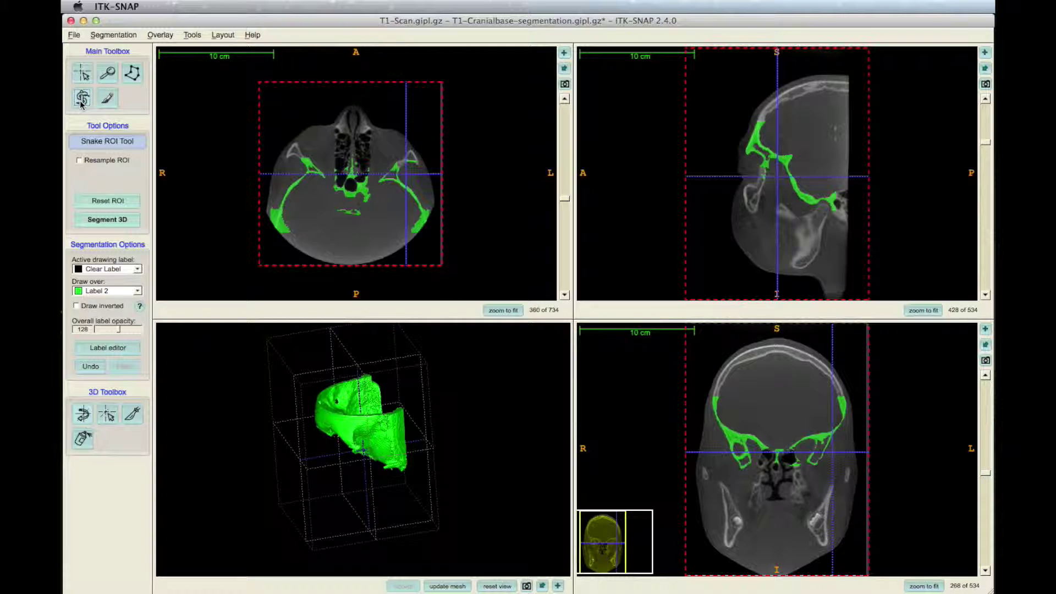
left_click(845, 57)
left_click_drag(830, 48, 824, 197)
left_click_drag(868, 201, 831, 201)
left_click_drag(686, 302, 731, 276)
left_click_drag(985, 155, 985, 182)
left_click(721, 284)
left_click(753, 276)
left_click_drag(732, 277, 707, 287)
- Narrow the snake ROI on both lateral sides of the mandible in the coronal view
left_click_drag(985, 182, 986, 230)
left_click_drag(984, 496, 984, 458)
left_click_drag(868, 498, 852, 499)
left_click_drag(685, 502, 701, 499)
mouse_move(984, 457)
left_mouse_down()
mouse_move(984, 441)
mouse_move(986, 452)
left_mouse_up()
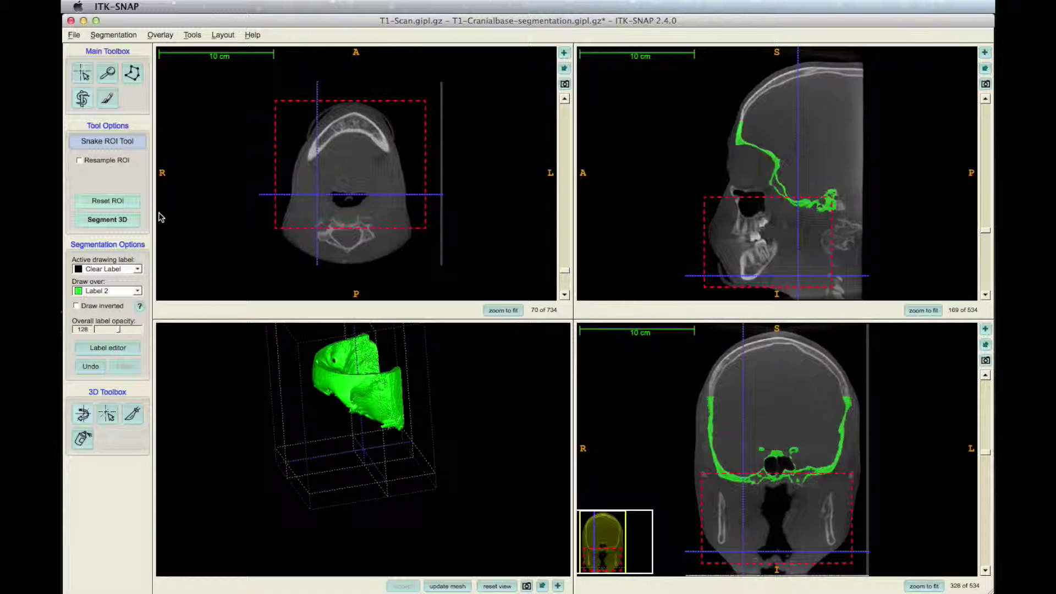
- Set the active drawing label to Label 4 and have it draw over Clear Label only
left_click(107, 220)
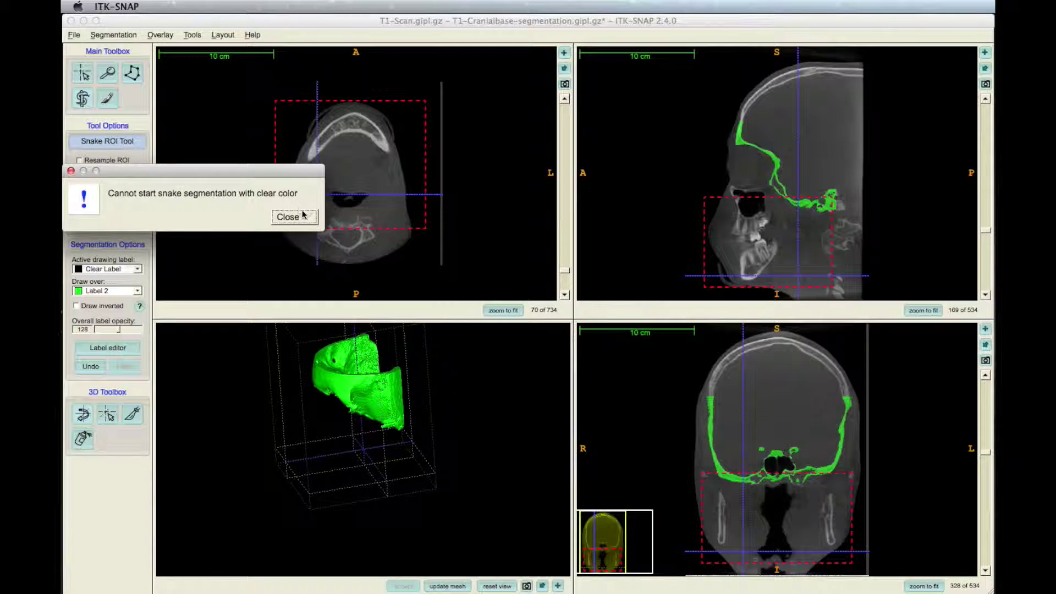
left_click(299, 213)
left_click(138, 269)
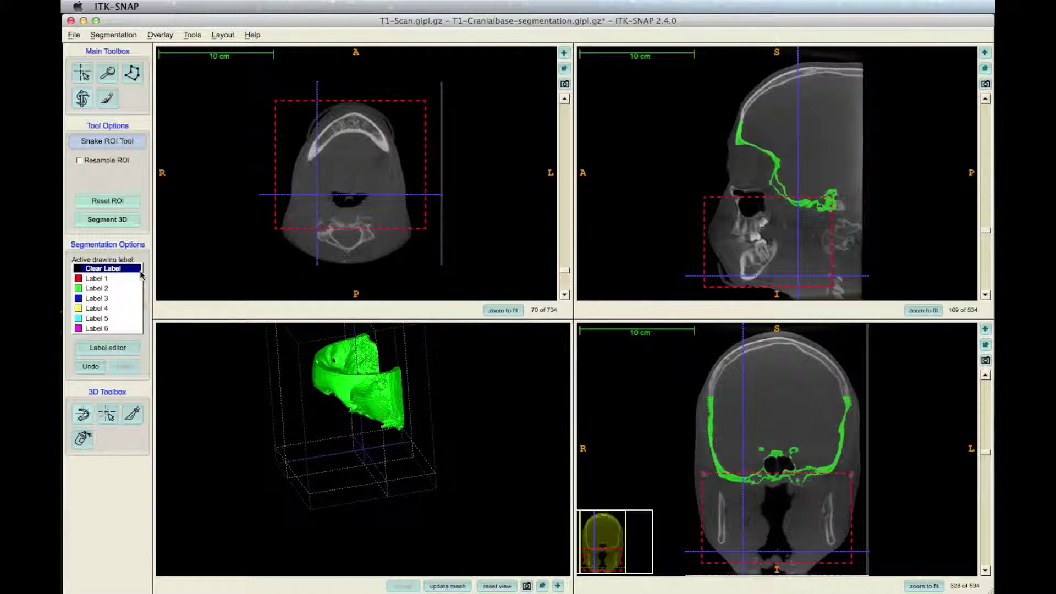
left_click(95, 319)
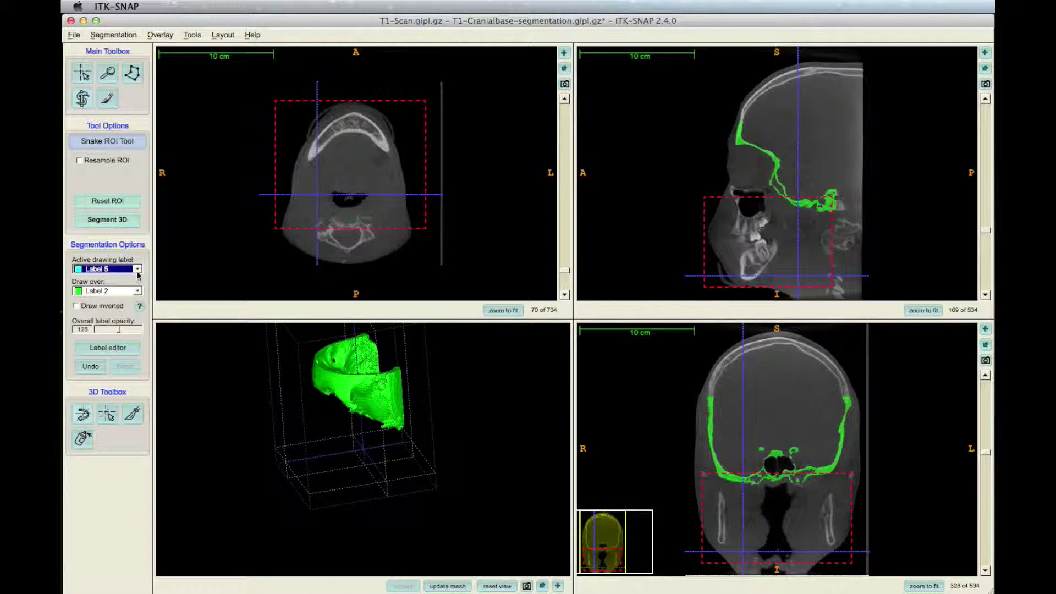
left_click(138, 291)
left_click(99, 258)
left_click(138, 291)
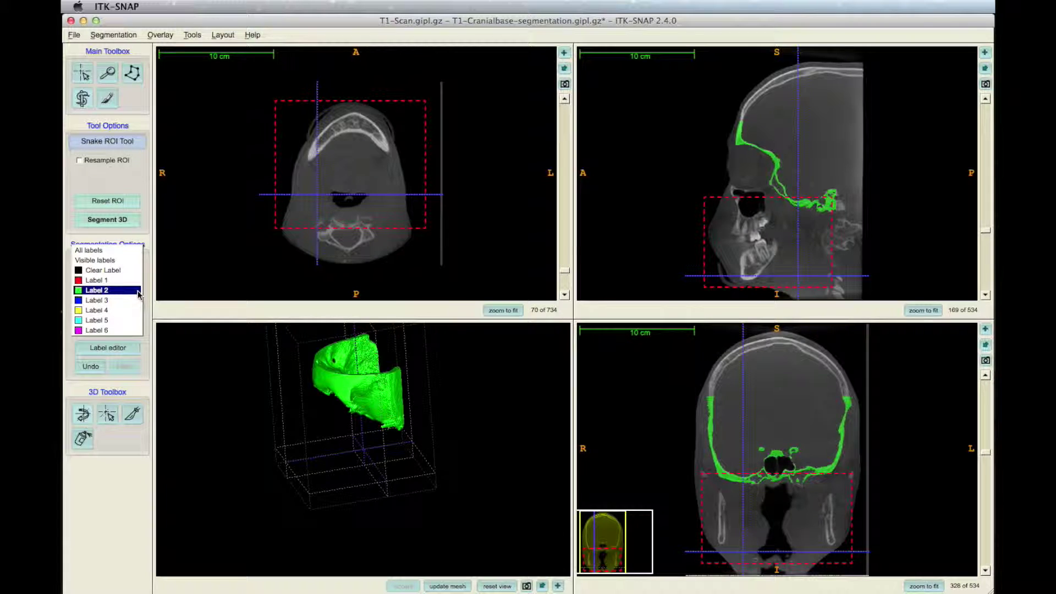
left_click(110, 270)
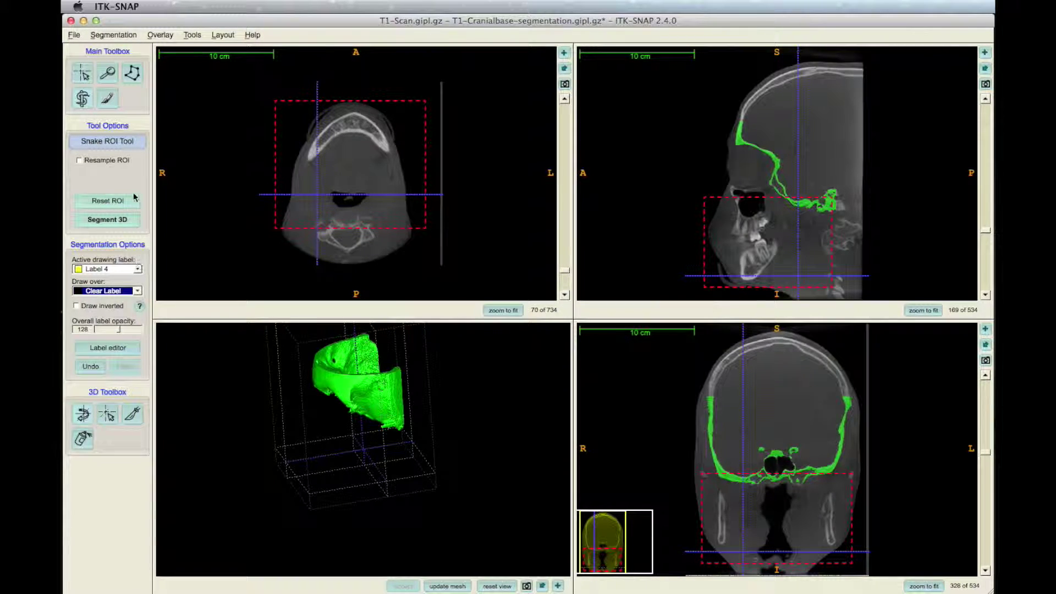
- Start the 3D segmentation and preprocess the image by intensity regions with lower threshold about 248, upper threshold 2771.00 and smoothness about 5
left_click(117, 220)
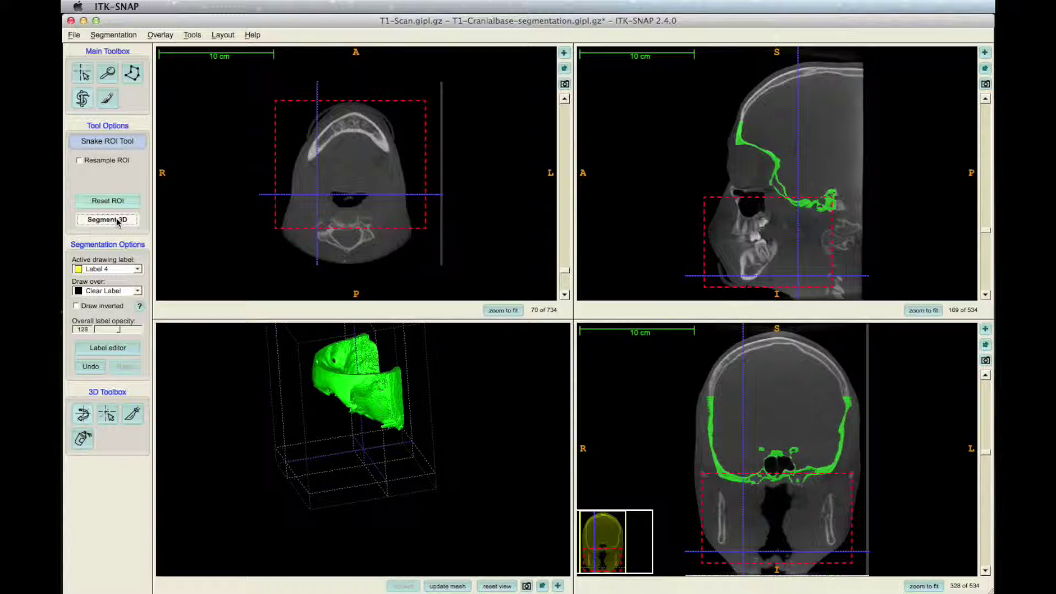
left_click(117, 219)
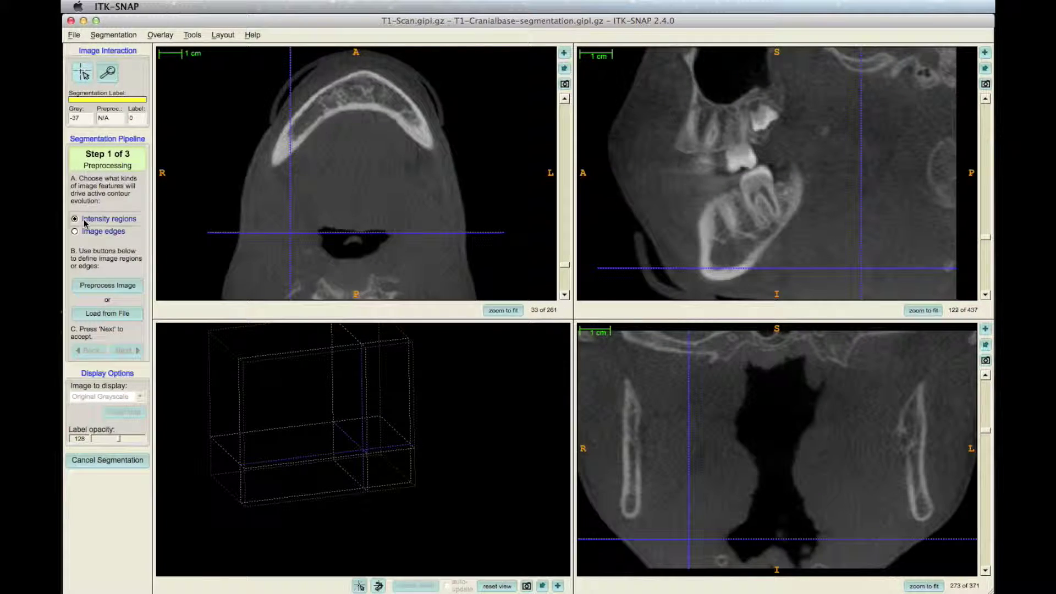
left_click(122, 286)
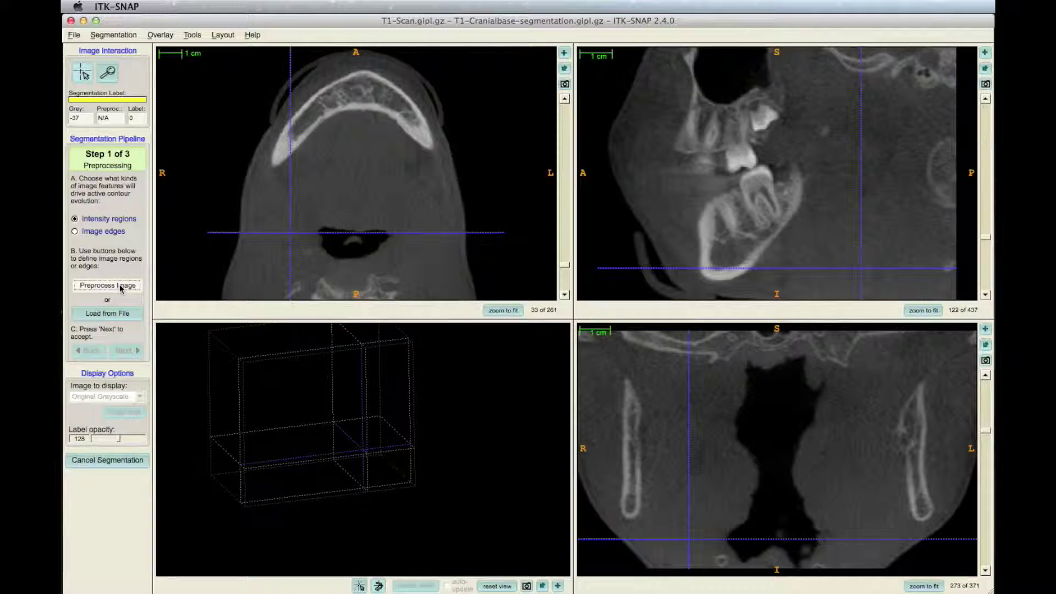
left_click(121, 286)
left_click_drag(500, 318, 541, 345)
left_click(497, 374)
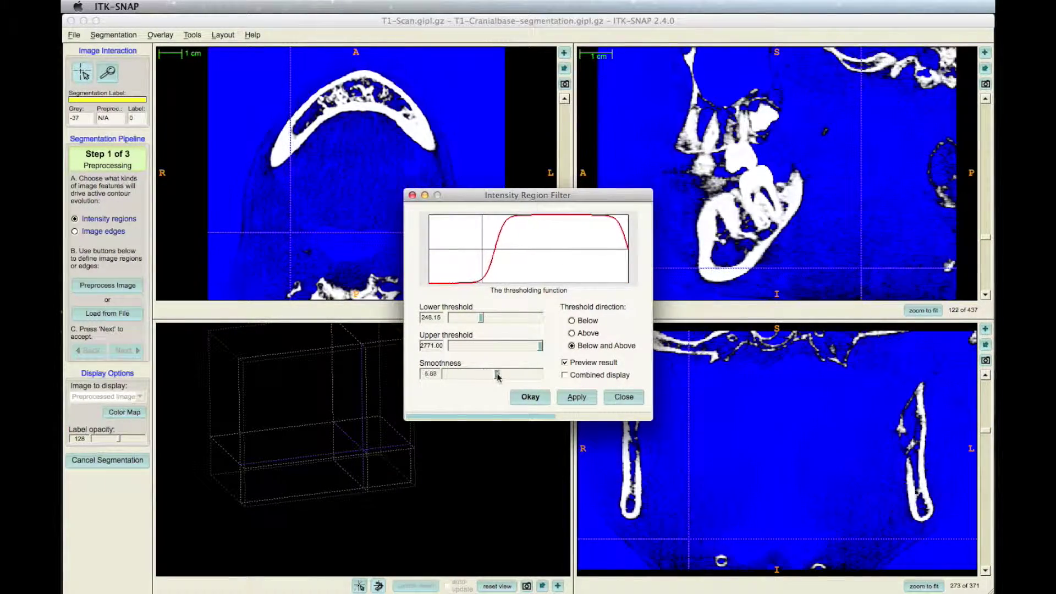
left_click(530, 396)
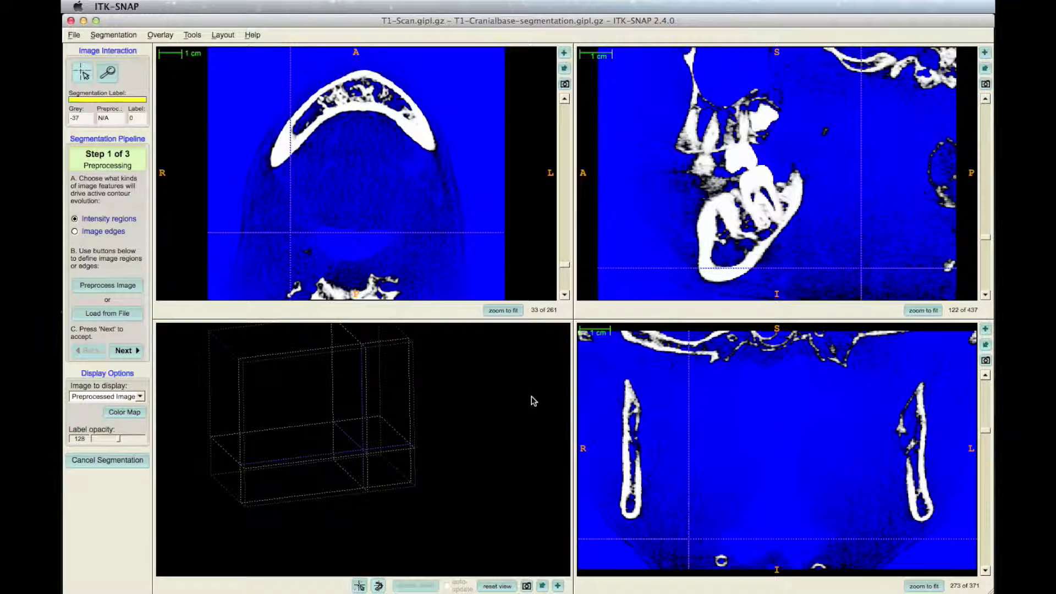
left_click(130, 354)
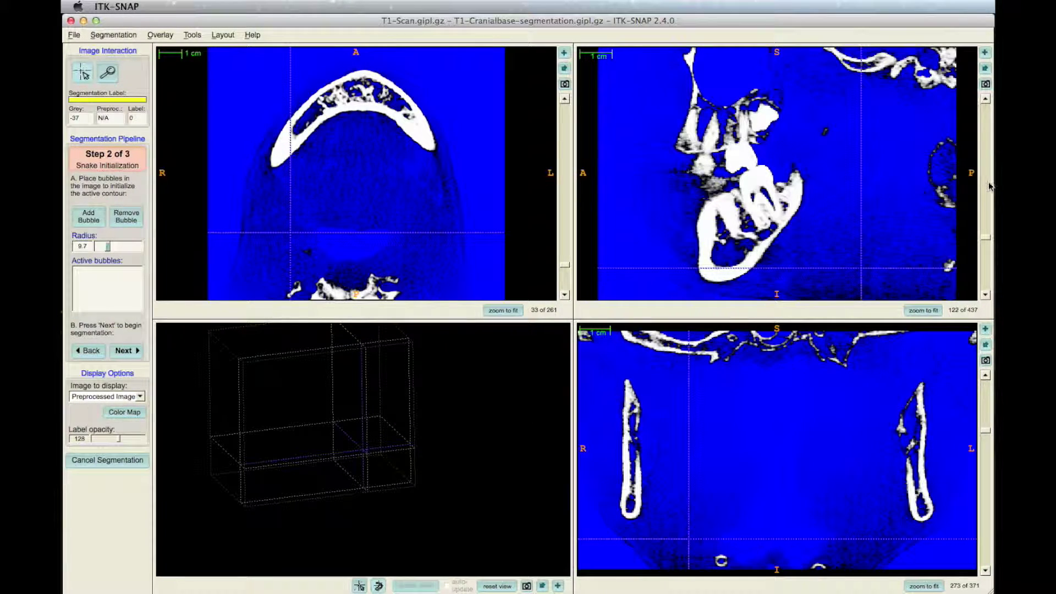
- Place the first initialization bubble on the right condyle and set its radius to 7.7
left_click_drag(984, 240, 985, 275)
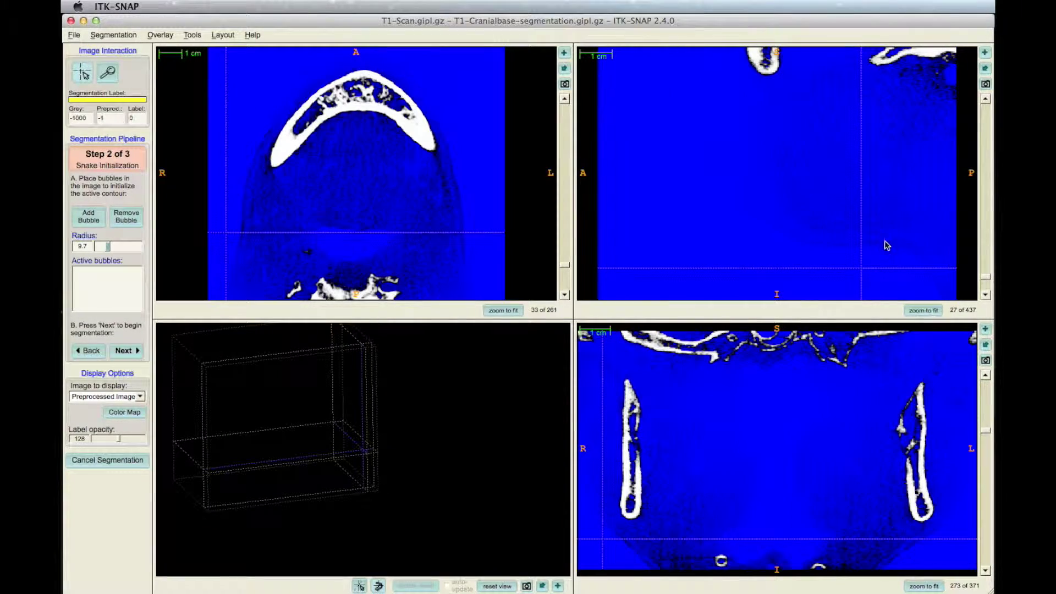
left_click(904, 88)
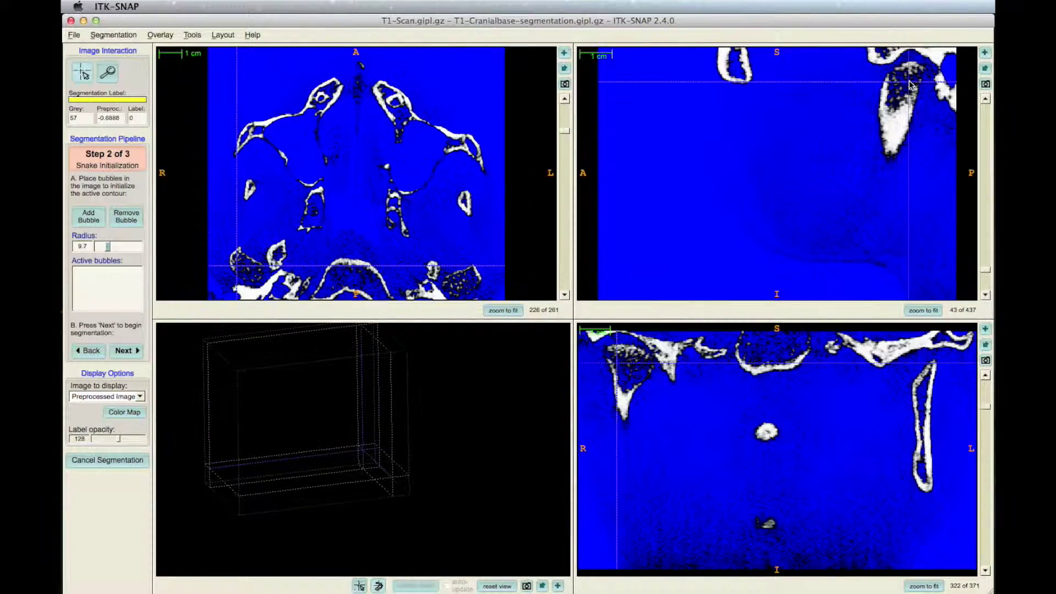
left_click(88, 216)
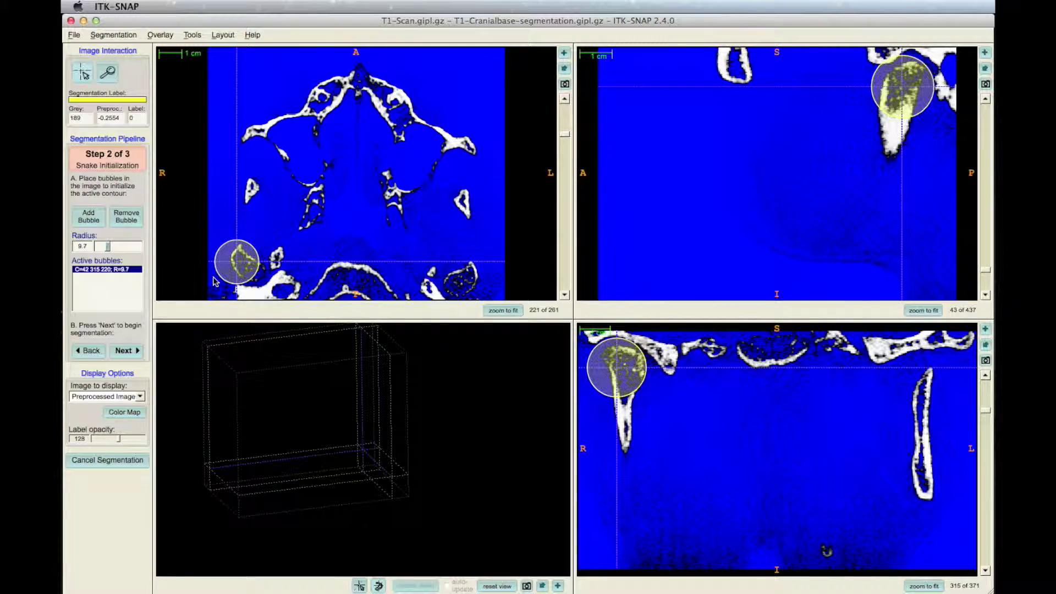
left_click_drag(107, 246, 105, 246)
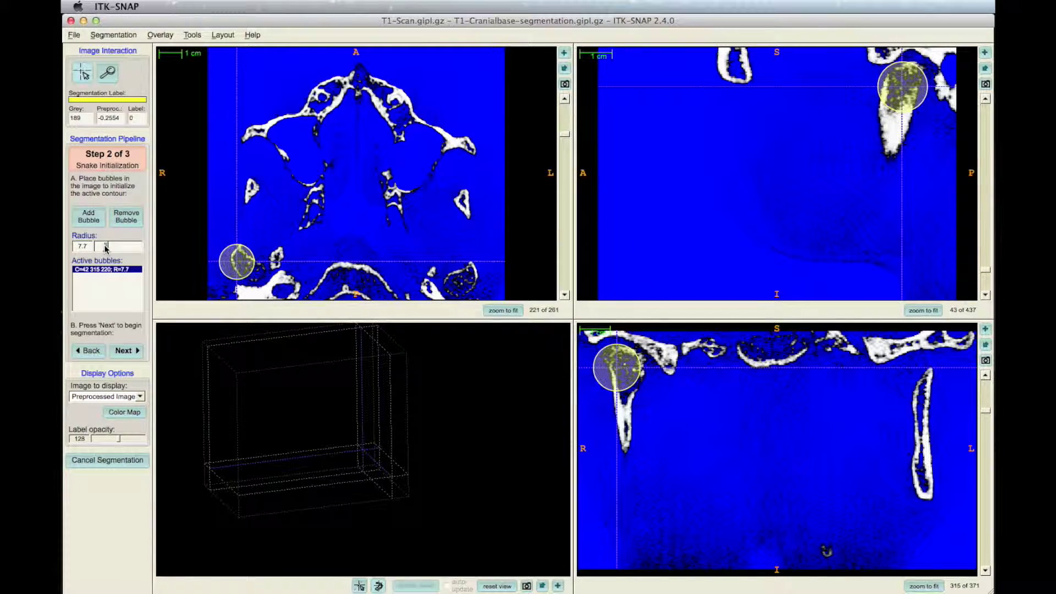
- Add radius 7.7 bubbles down the right ramus and along the right body of the mandible
left_click(893, 125)
left_click(88, 216)
scroll(894, 124, "up", 18)
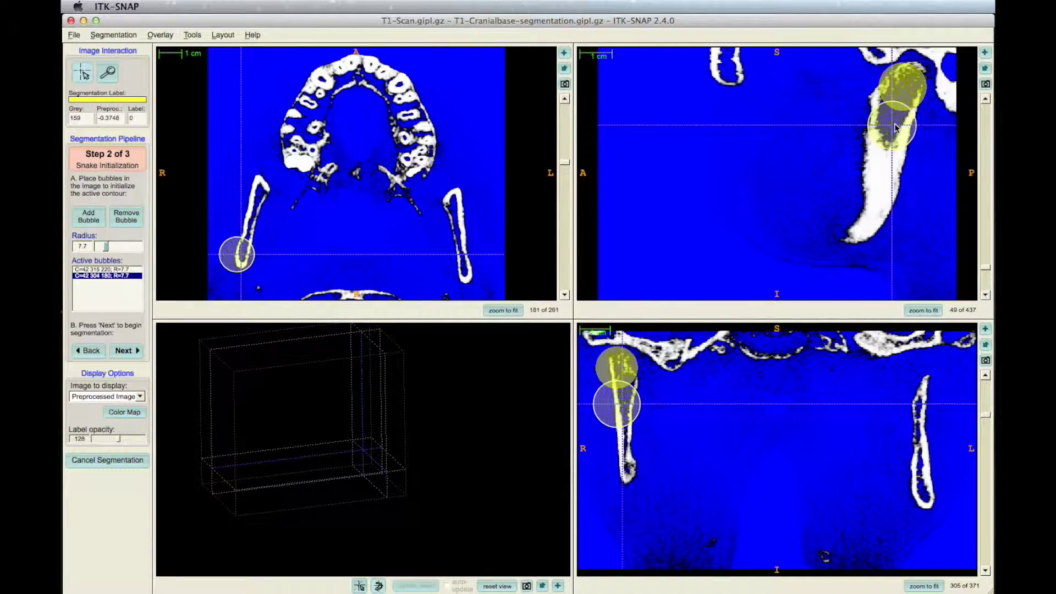
scroll(894, 128, "up", 6)
scroll(894, 128, "down", 17)
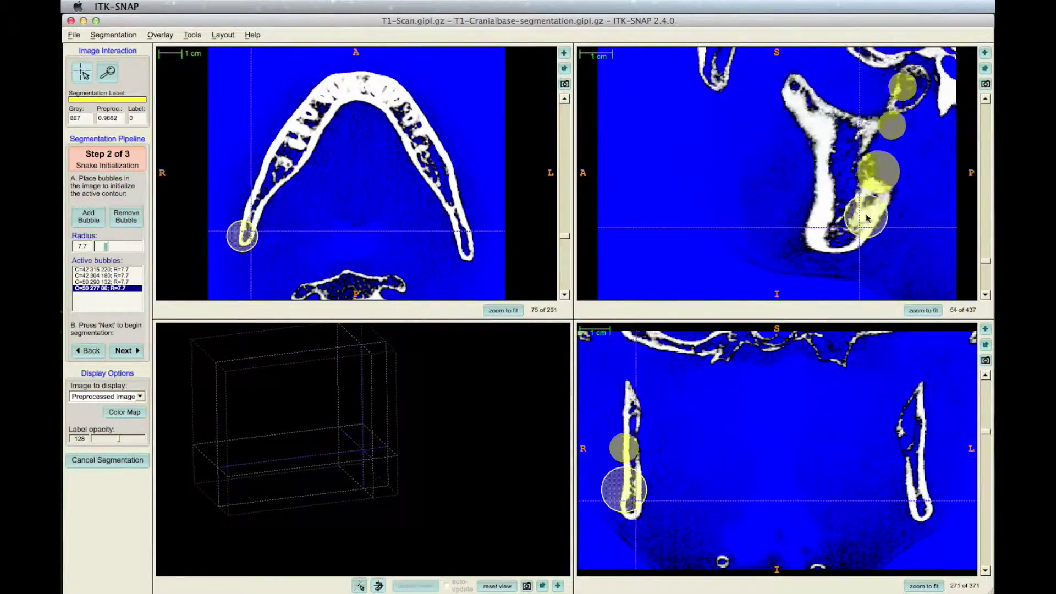
left_click(89, 216)
left_click(784, 153)
left_click(88, 216)
left_click(822, 172)
left_click(89, 216)
left_click(740, 212)
left_click(89, 216)
left_click(761, 196)
left_click(88, 216)
scroll(761, 197, "up", 20)
left_click(735, 242)
left_click(89, 217)
- Continue the chain of radius 7.7 bubbles across the chin and into the left mandibular body
left_click(669, 195)
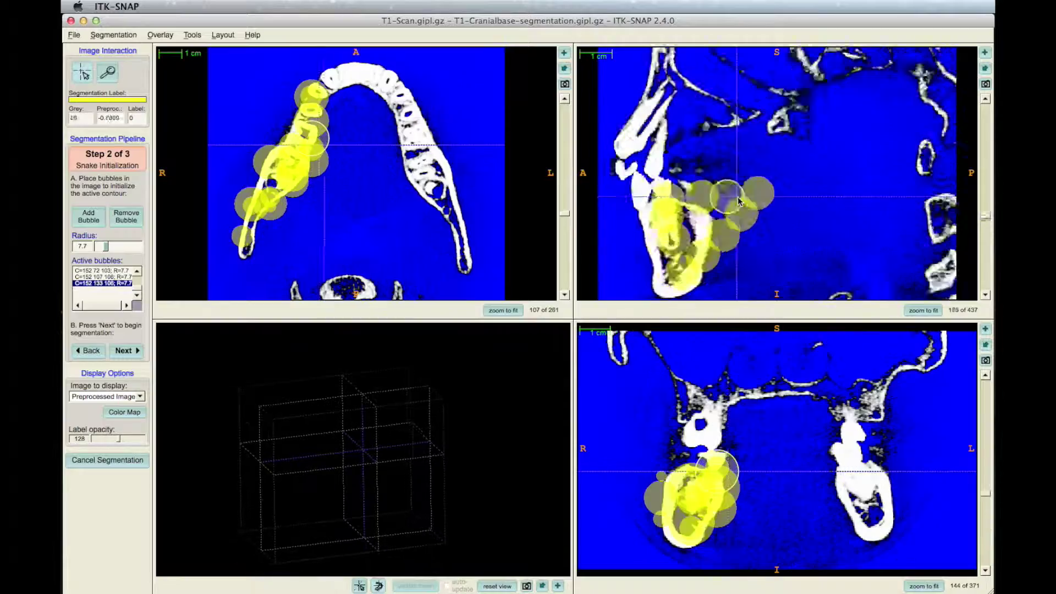
left_click(89, 216)
left_click(638, 190)
left_click(673, 253)
left_click(89, 216)
left_click(88, 216)
left_click(88, 216)
left_click(745, 187)
left_click(88, 216)
left_click(774, 190)
left_click(89, 216)
left_click(766, 198)
scroll(757, 209, "up", 20)
- Fill the left ramus and left condyle with radius 7.7 bubbles
left_click(88, 216)
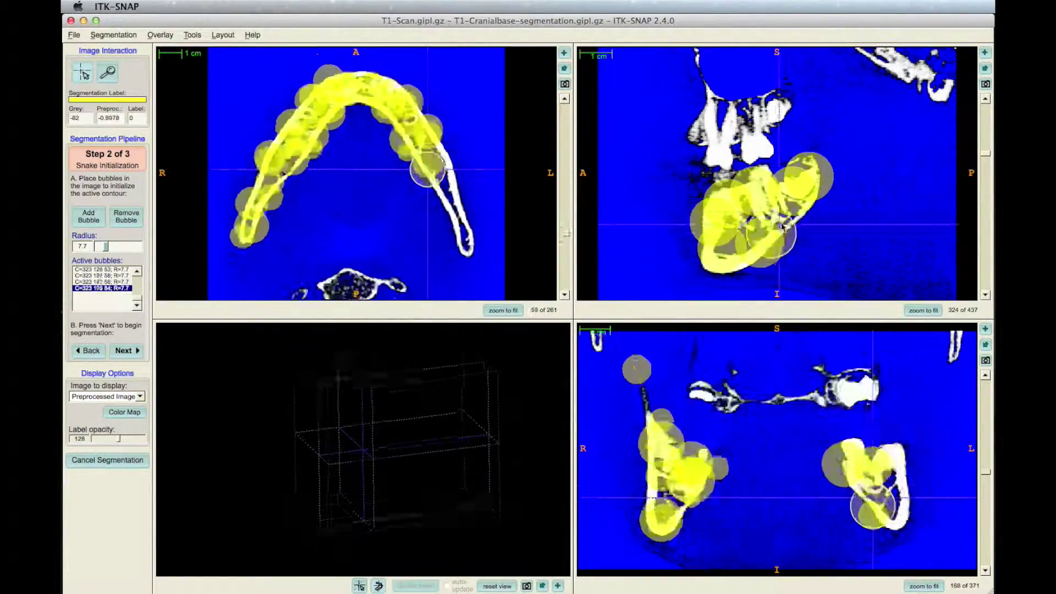
left_click(88, 216)
left_click(863, 189)
left_click(89, 216)
left_click(853, 129)
left_click(88, 217)
scroll(866, 167, "up", 17)
left_click(878, 164)
left_click(89, 216)
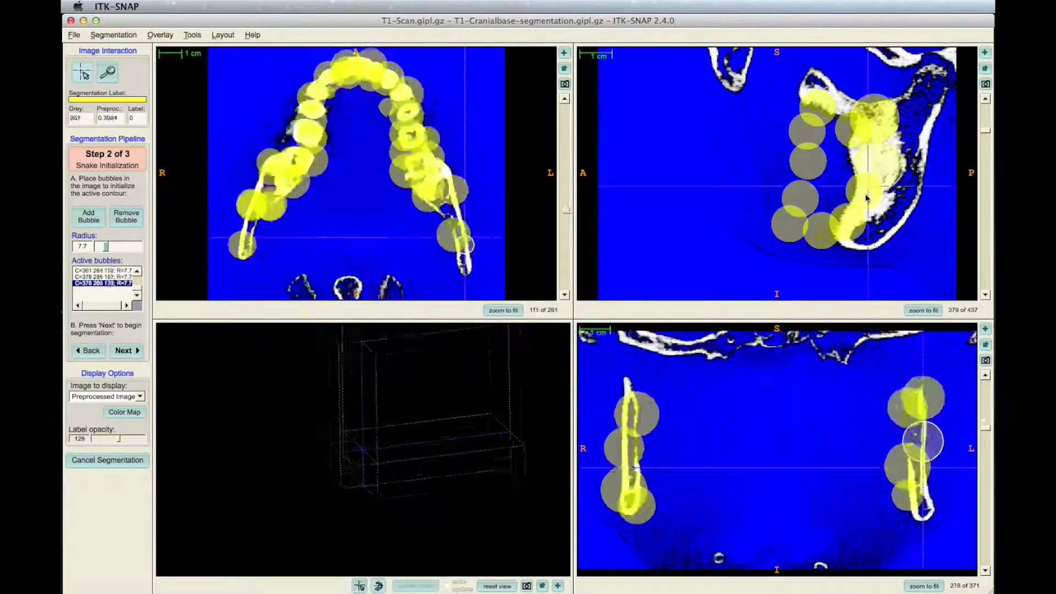
left_click(929, 86)
left_click(89, 216)
left_click(903, 103)
left_click(88, 216)
scroll(903, 144, "up", 20)
left_click(903, 144)
scroll(819, 165, "down", 20)
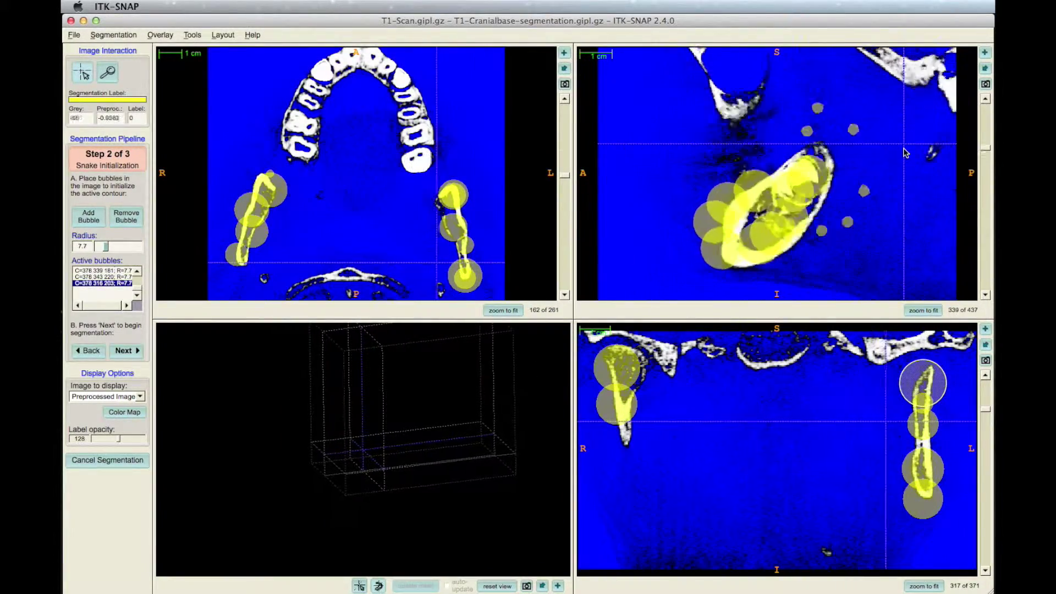
- Proceed to the segmentation stage and accept the snake parameters with balloon force 1.0 and curvature force 0.20
left_click(123, 350)
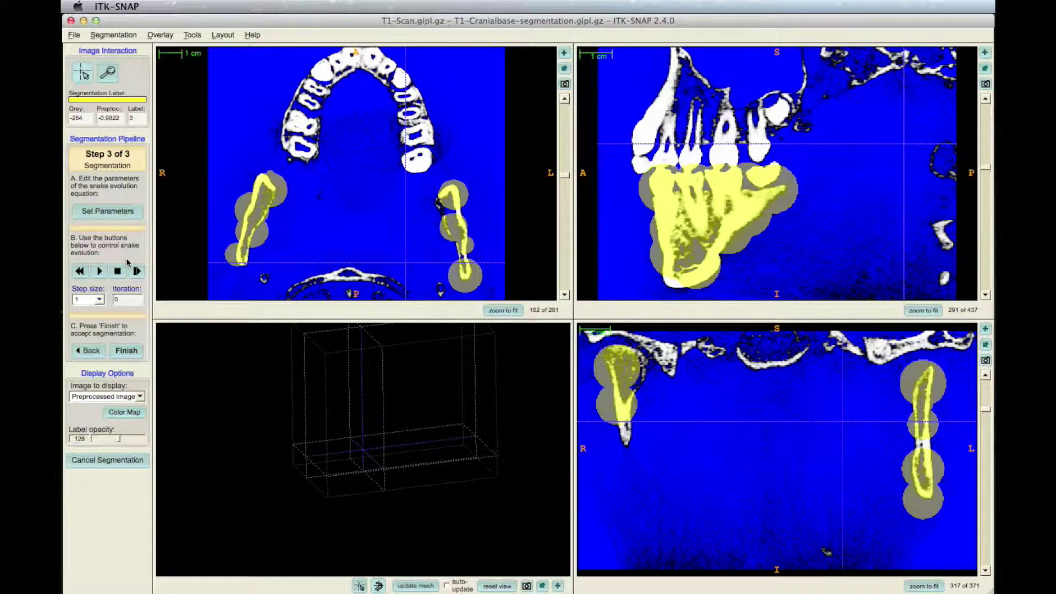
left_click(118, 210)
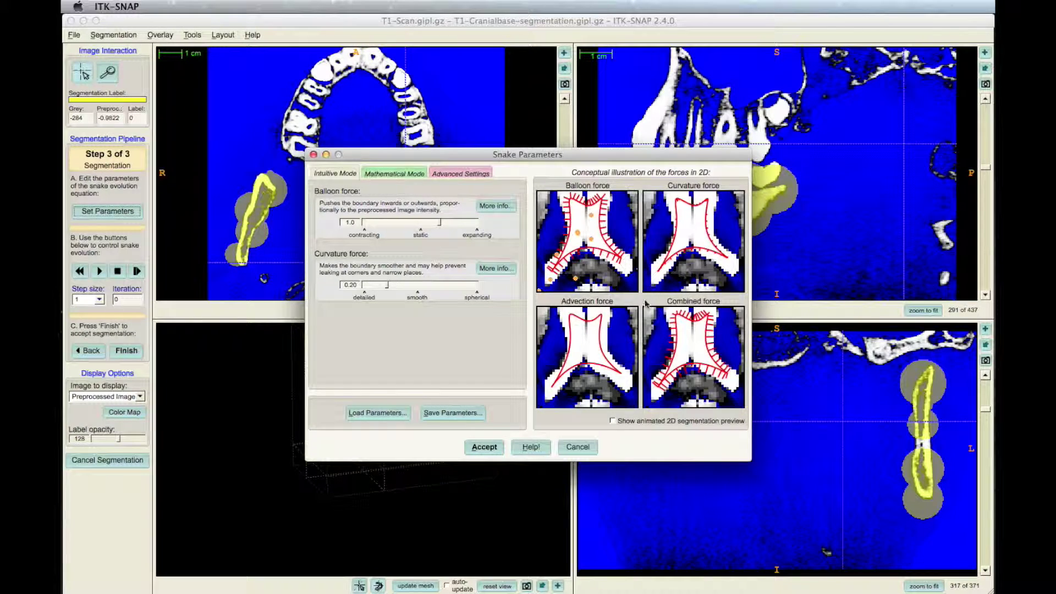
left_click(484, 447)
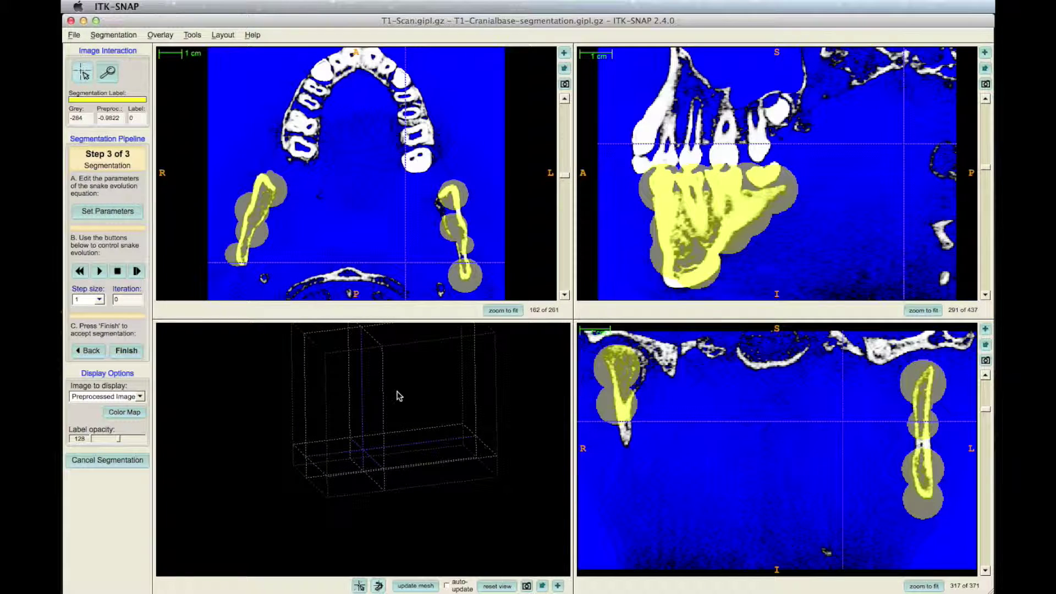
- Run the snake evolution and update the 3D mesh of the mandible
left_click(99, 272)
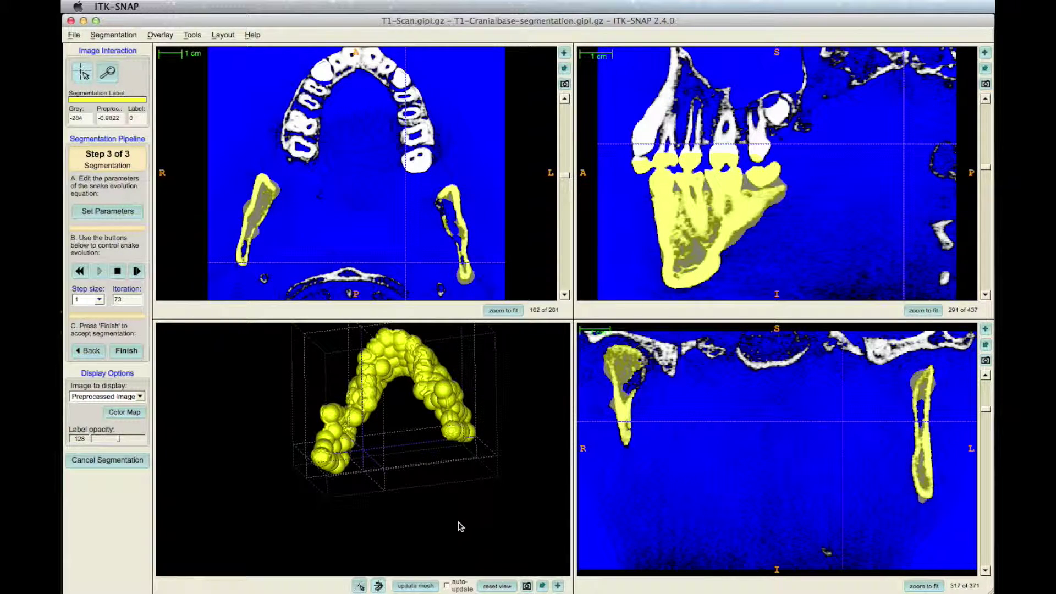
left_click(415, 587)
left_click(416, 586)
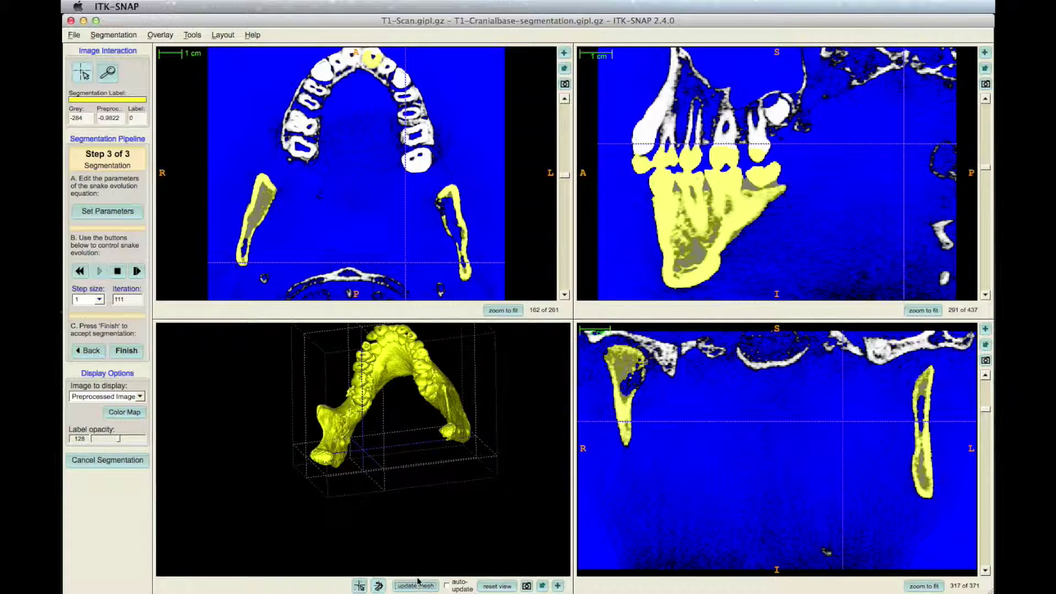
- Stop the snake evolution and accept the mandible segmentation after refreshing its 3D mesh
left_click(118, 272)
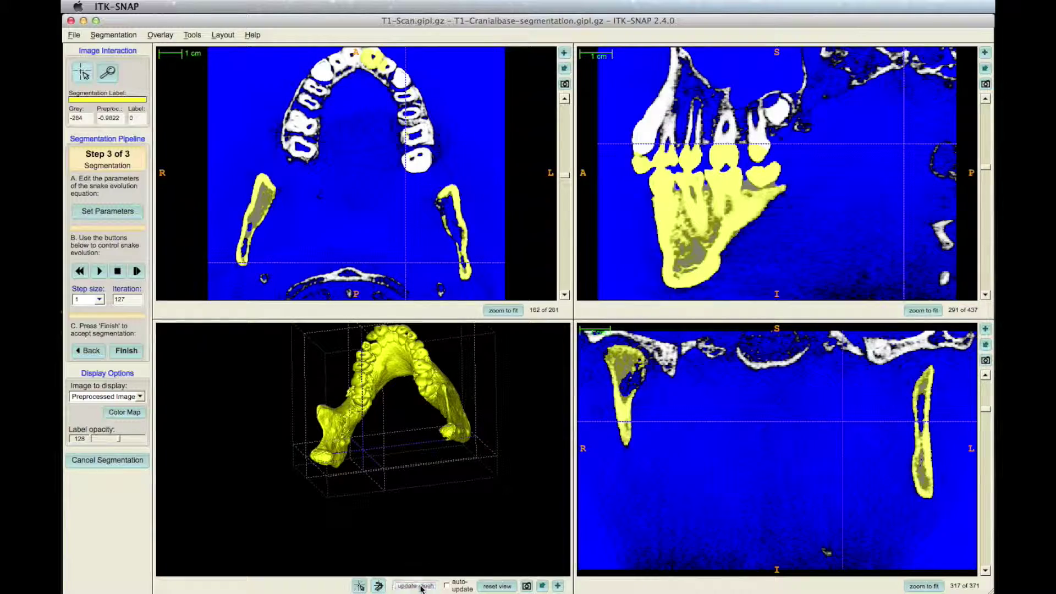
left_click_drag(413, 488, 415, 526)
left_click(415, 586)
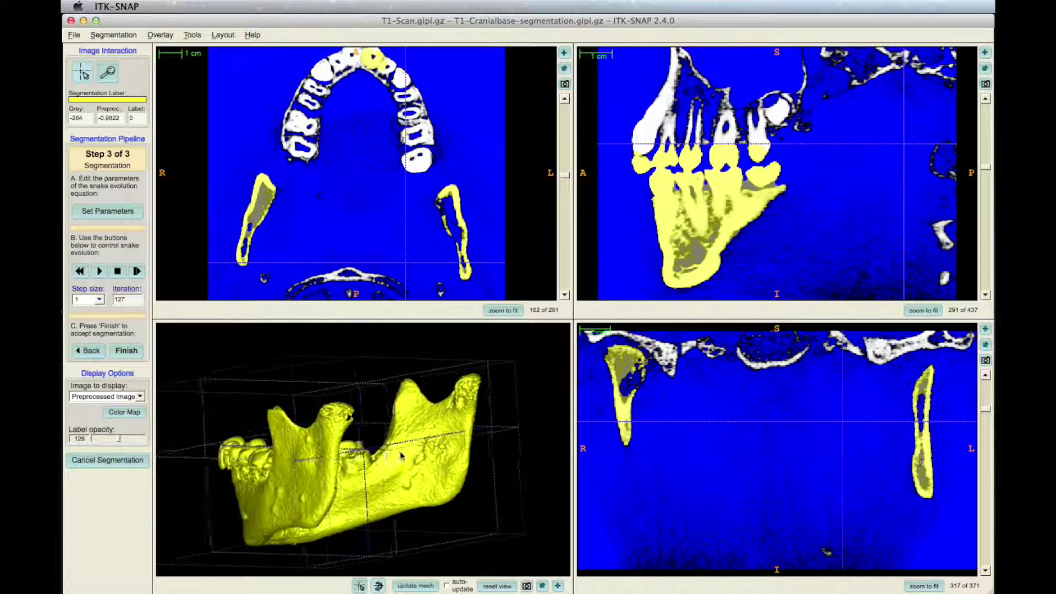
left_click(126, 350)
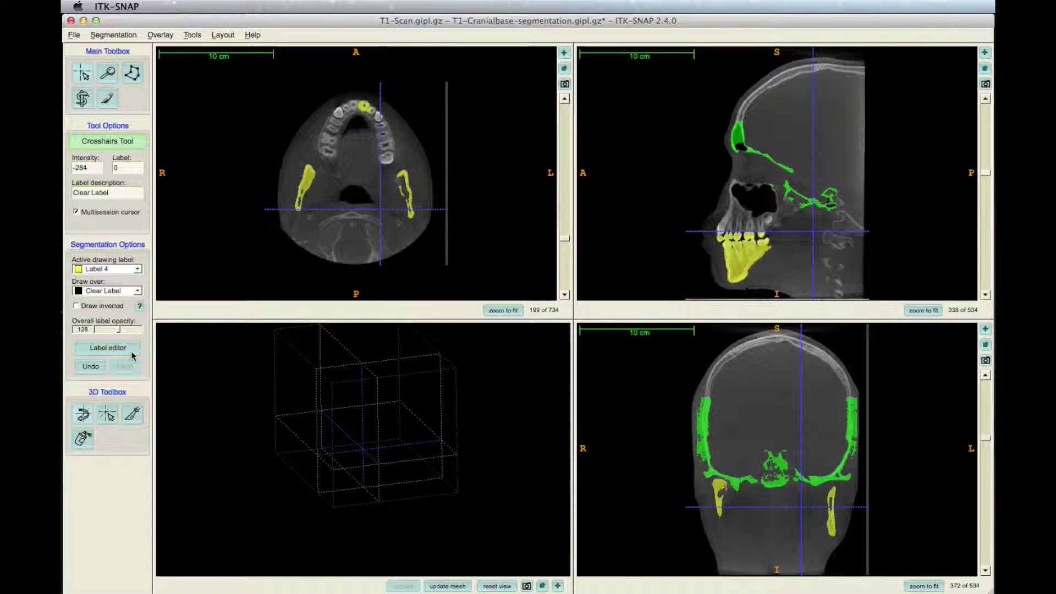
- Update the 3D mesh of the complete segmentation and examine the left ramus and condyle beneath the cranial base
left_click(448, 586)
left_click_drag(527, 417, 361, 481)
right_click_drag(352, 435, 428, 364)
left_click_drag(428, 364, 420, 386)
left_click(107, 99)
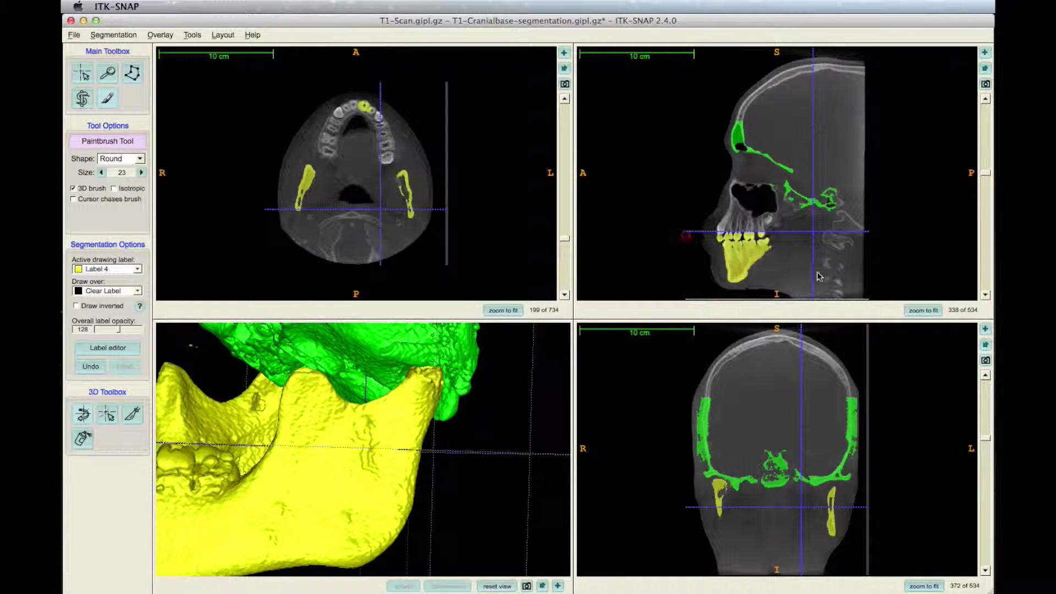
- Shrink the snake region of interest to enclose only the left ramus and left condyle in all slice views
left_click(82, 99)
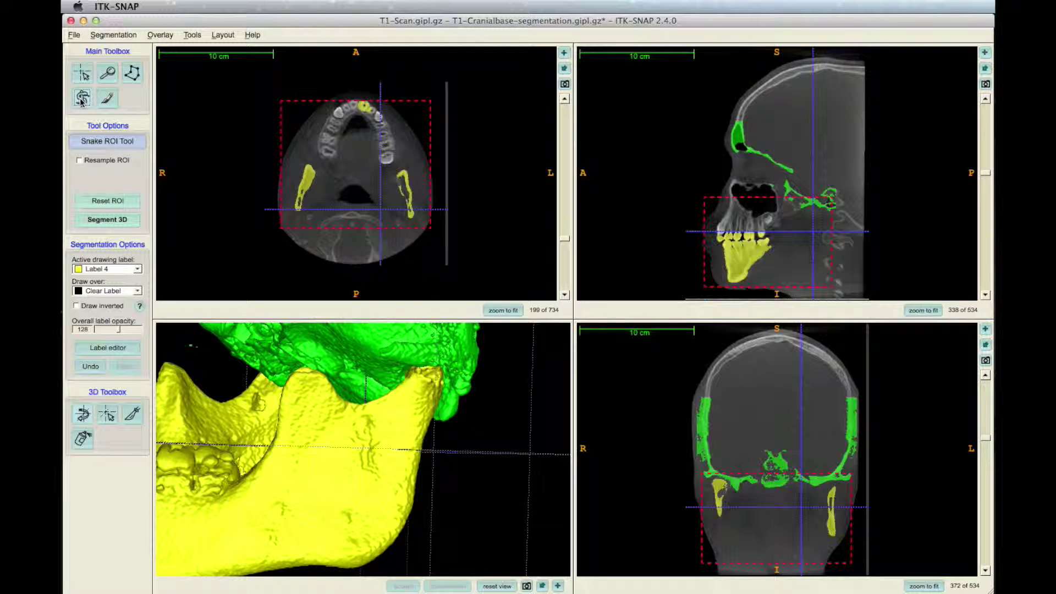
left_click_drag(986, 173, 977, 253)
left_click_drag(709, 285, 788, 261)
left_click_drag(984, 254, 984, 247)
left_click(802, 235)
left_click_drag(702, 504, 816, 503)
left_click_drag(985, 449, 985, 422)
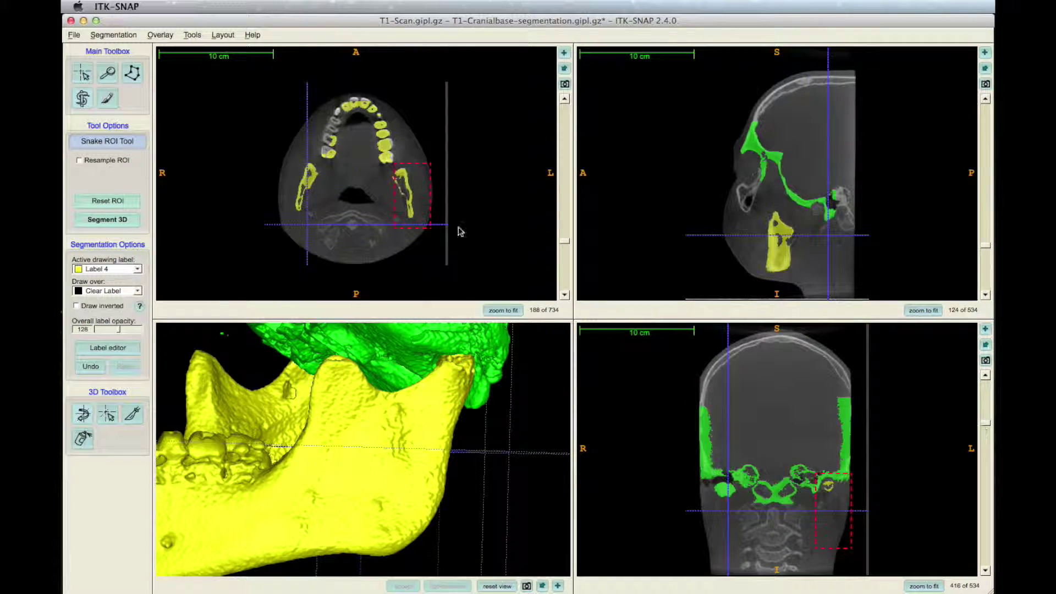
left_click_drag(564, 241, 564, 225)
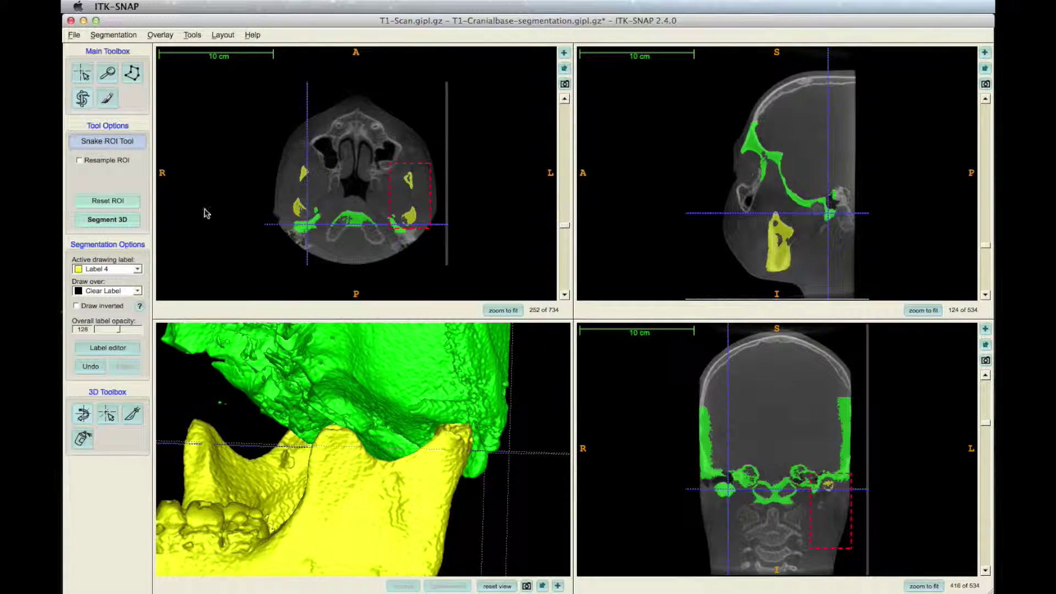
- Set the segmentation to draw over all labels and start 3D snake segmentation of the left ramus region
left_click(138, 291)
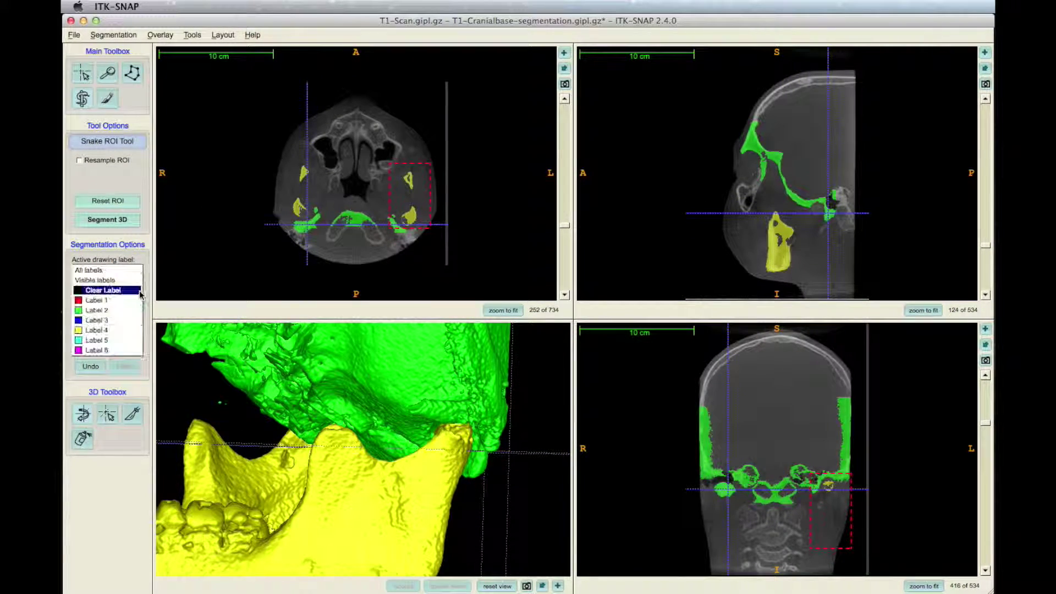
left_click(114, 275)
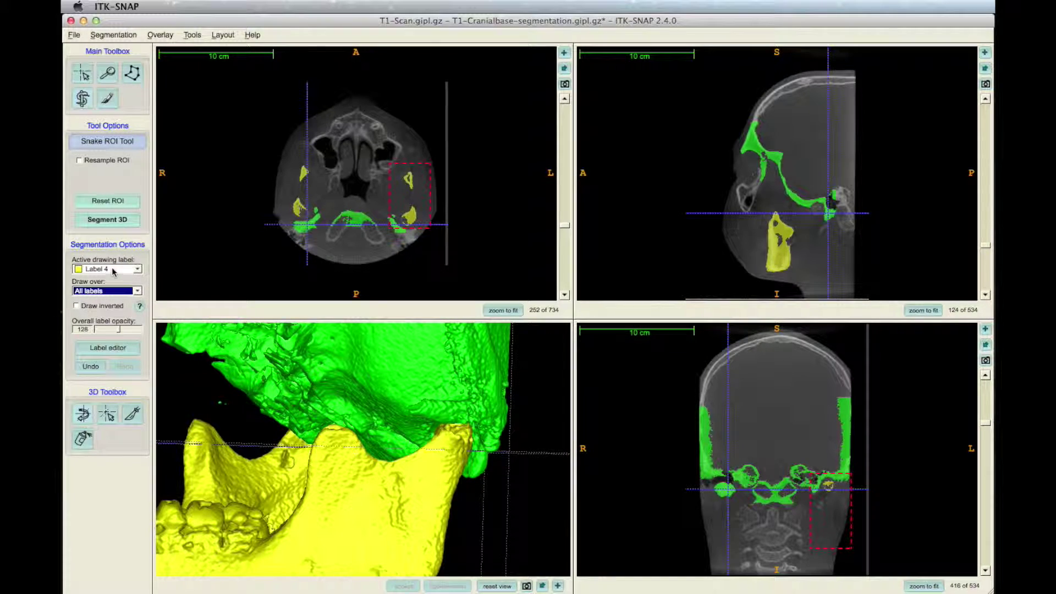
left_click(116, 220)
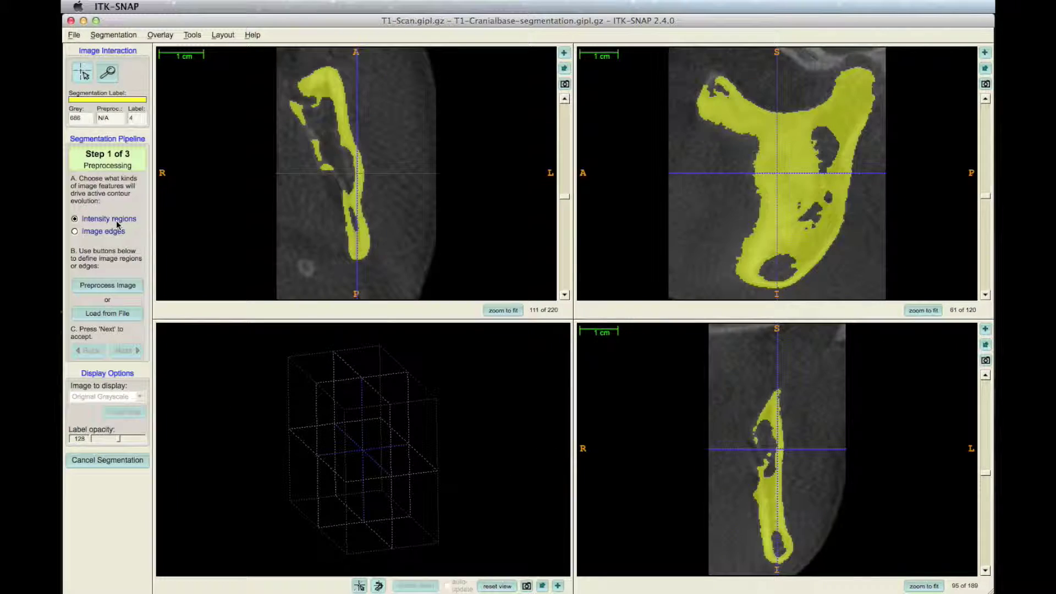
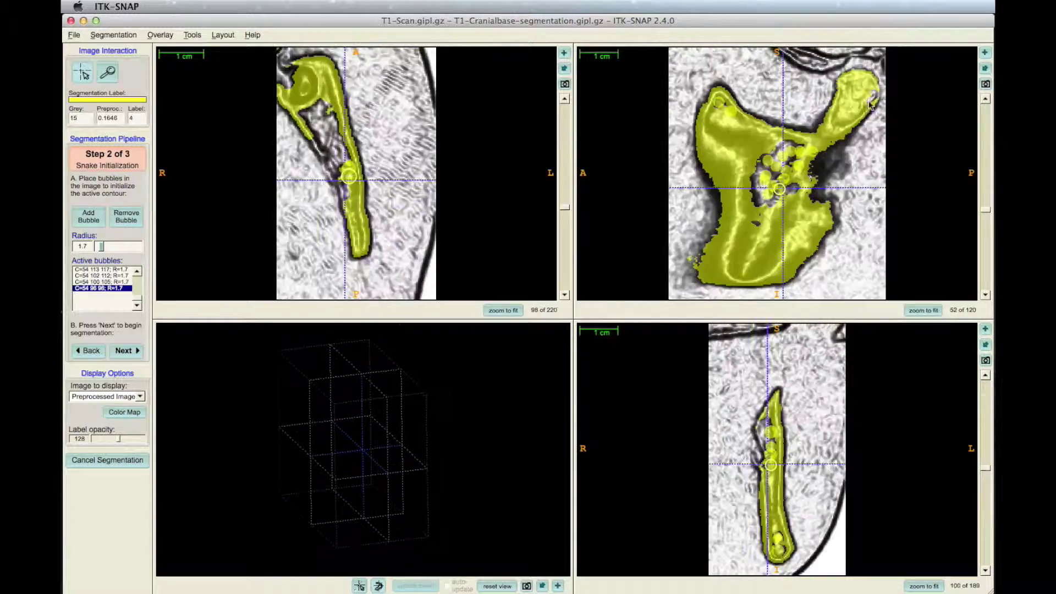
- Seed the left condyle with snake bubbles of radius 1.7 and proceed to the snake evolution stage
left_click(860, 89)
scroll(860, 92, "up", 8)
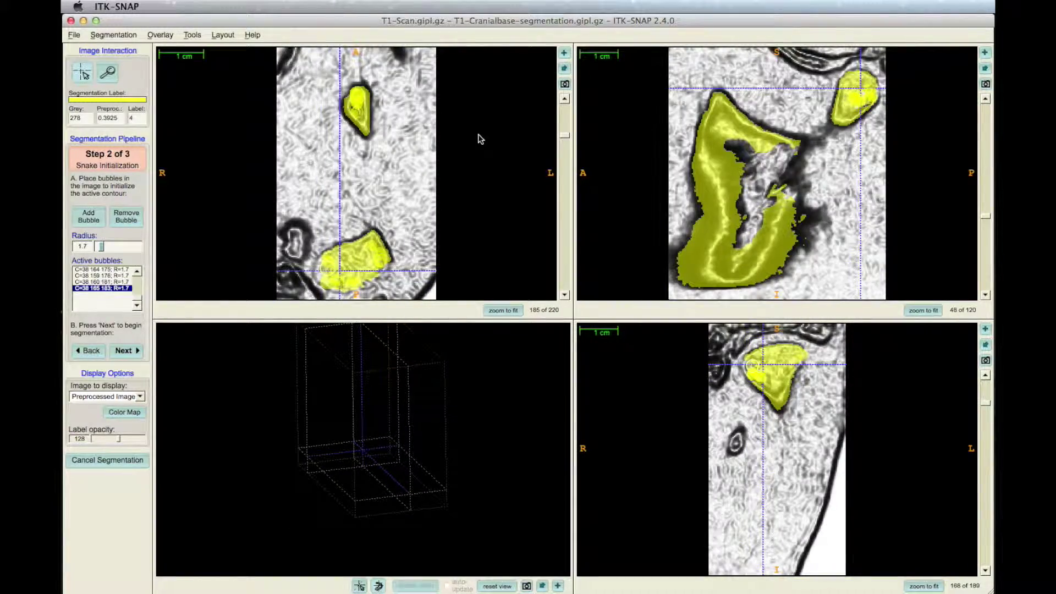
left_click(124, 351)
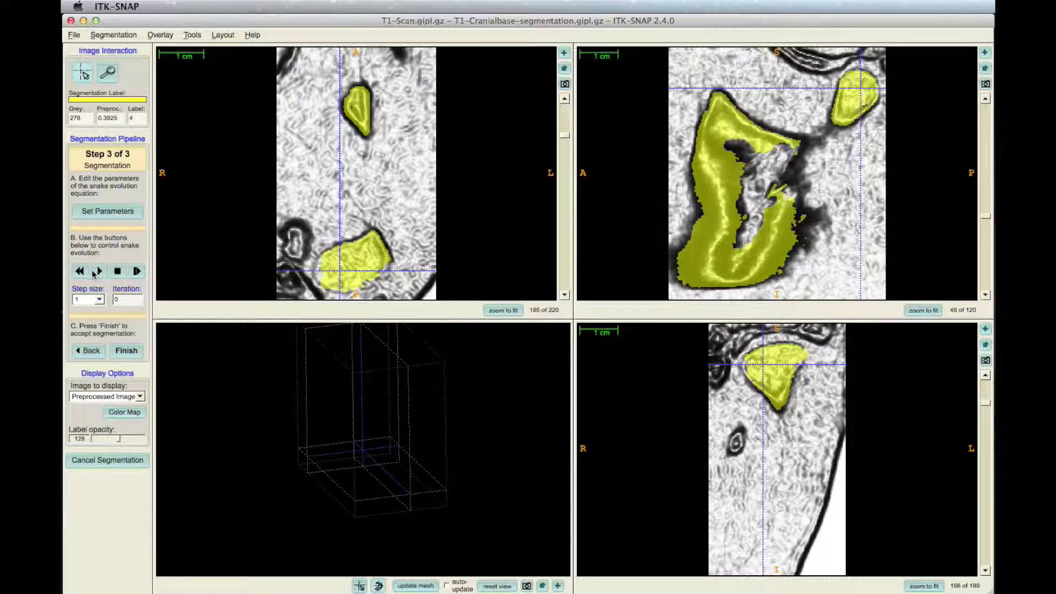
- Set the snake parameters to balloon force 0.4, curvature force 0.71 and advection force 2.78
left_click(120, 210)
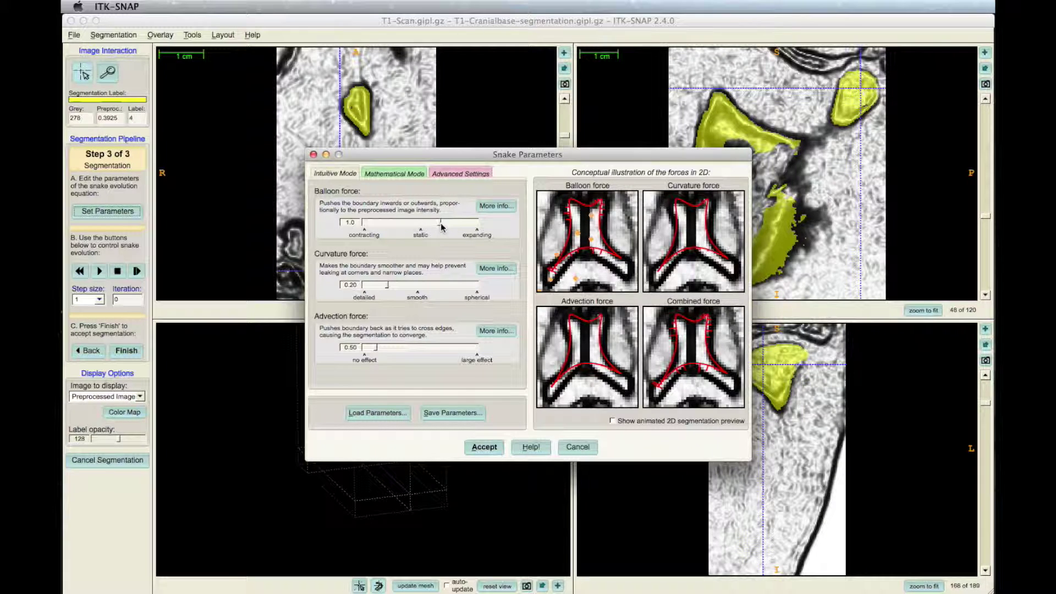
left_click_drag(440, 223, 434, 224)
left_click_drag(400, 286, 439, 285)
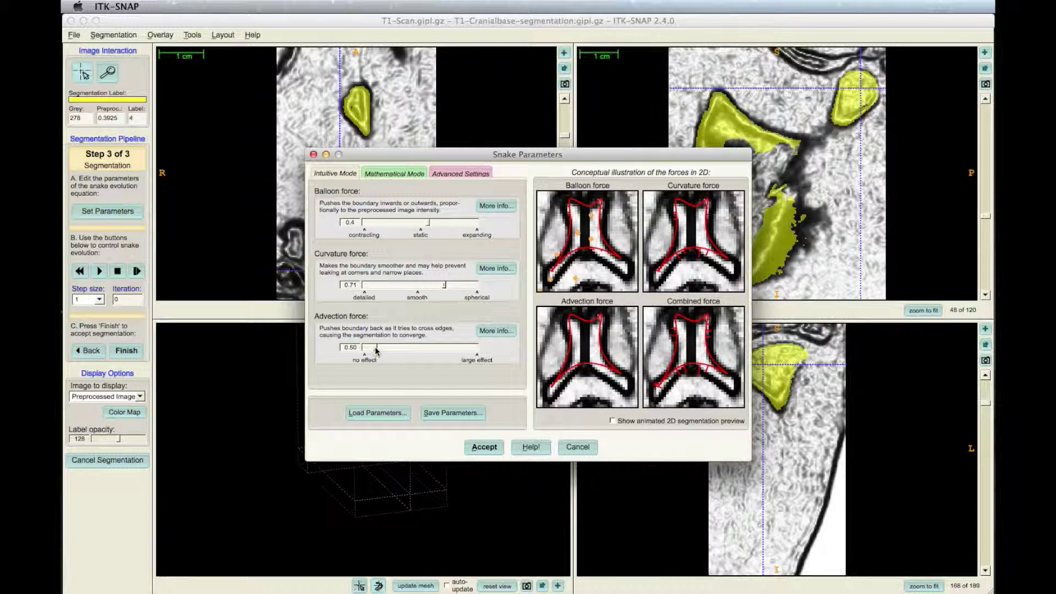
left_click_drag(415, 346, 426, 345)
left_click(480, 446)
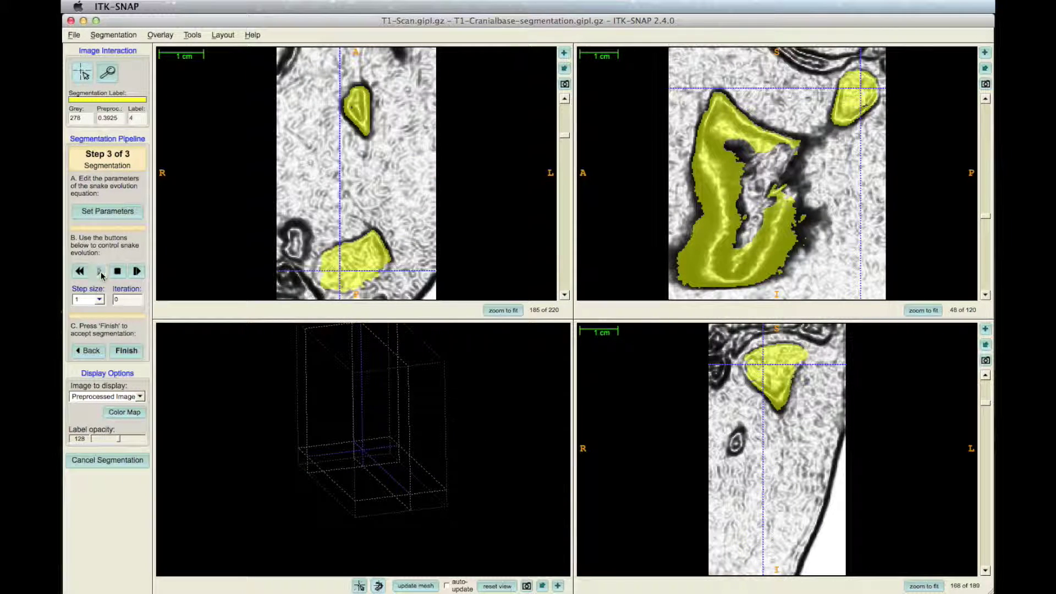
- Try evolving the snake from the small bubbles, repeatedly refreshing the 3D mesh to check the left condyle surface
left_click(119, 272)
left_click(119, 271)
left_click(414, 585)
mouse_move(352, 357)
left_mouse_down()
mouse_move(372, 392)
mouse_move(377, 440)
left_mouse_up()
right_click_drag(377, 462, 370, 401)
left_click_drag(370, 401, 158, 348)
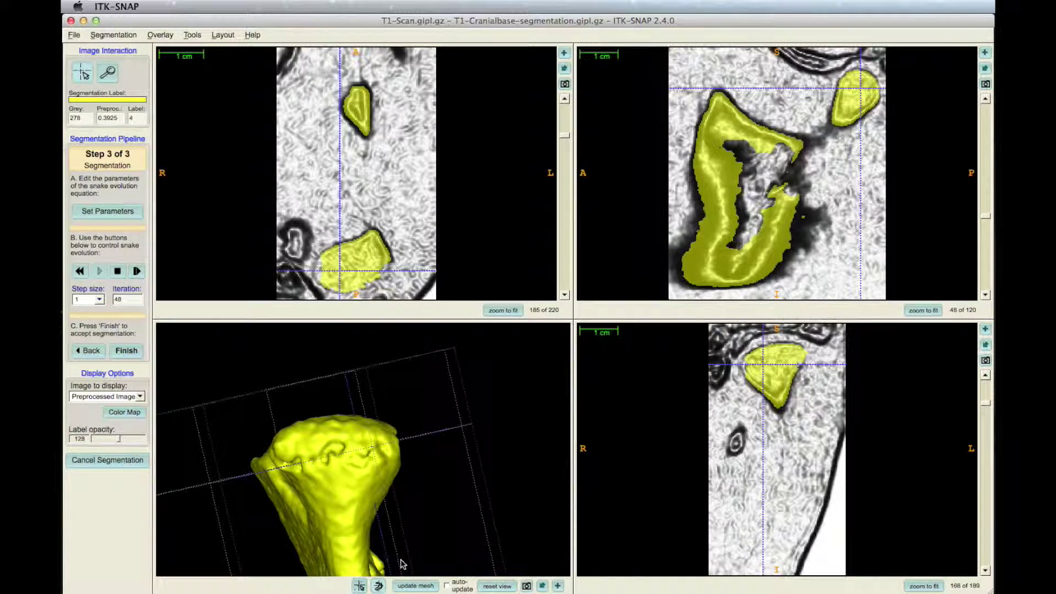
left_click(416, 586)
left_click(416, 586)
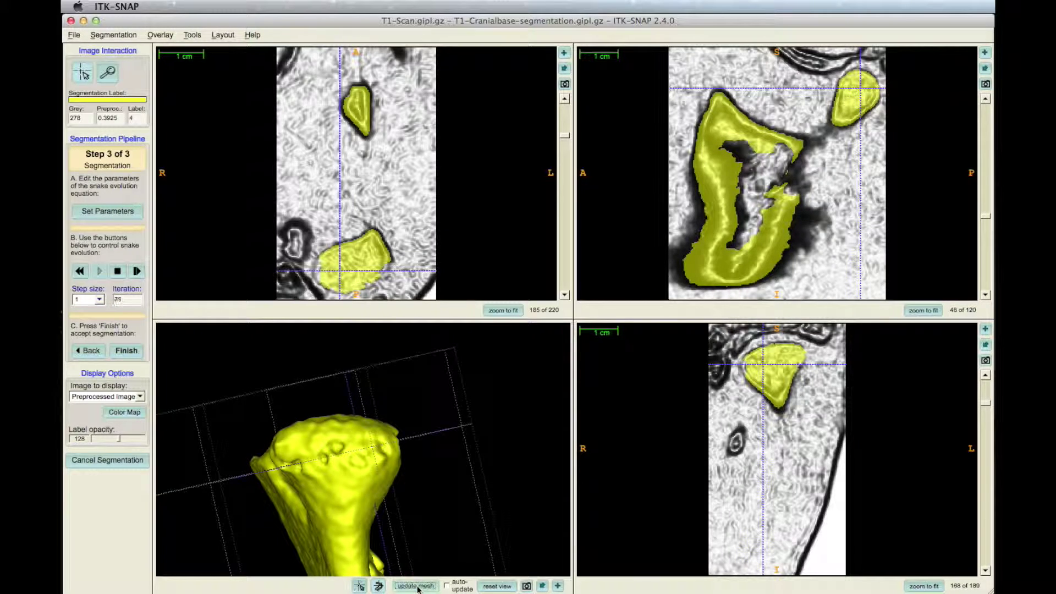
left_click(417, 586)
left_click(417, 586)
left_click(417, 586)
left_click(416, 586)
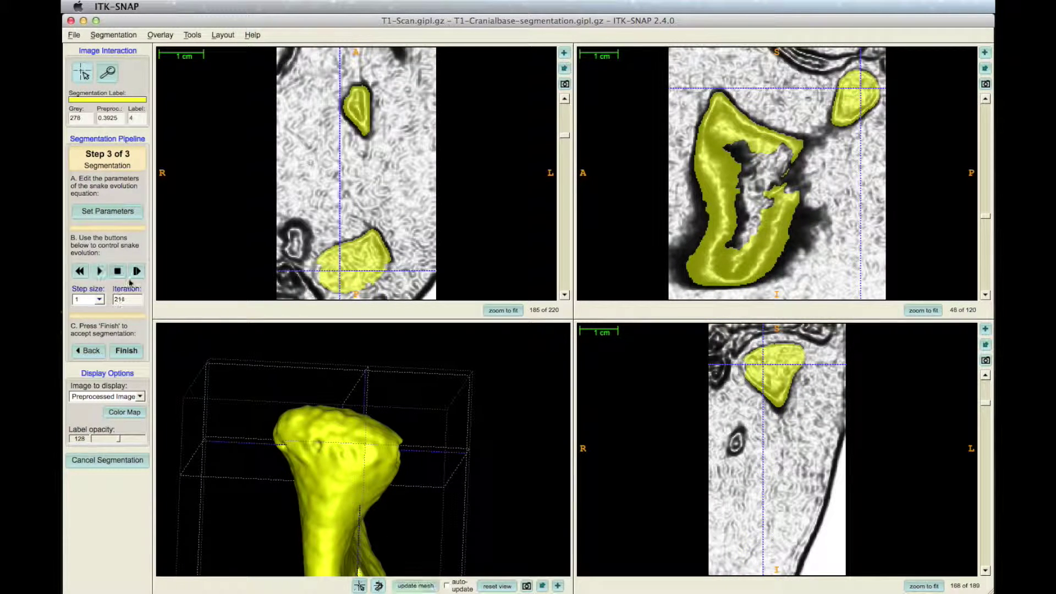
- Return to snake initialization, add radius 4.9 bubbles throughout the left ramus, and rerun the evolution with a 3D mesh check
left_click(88, 351)
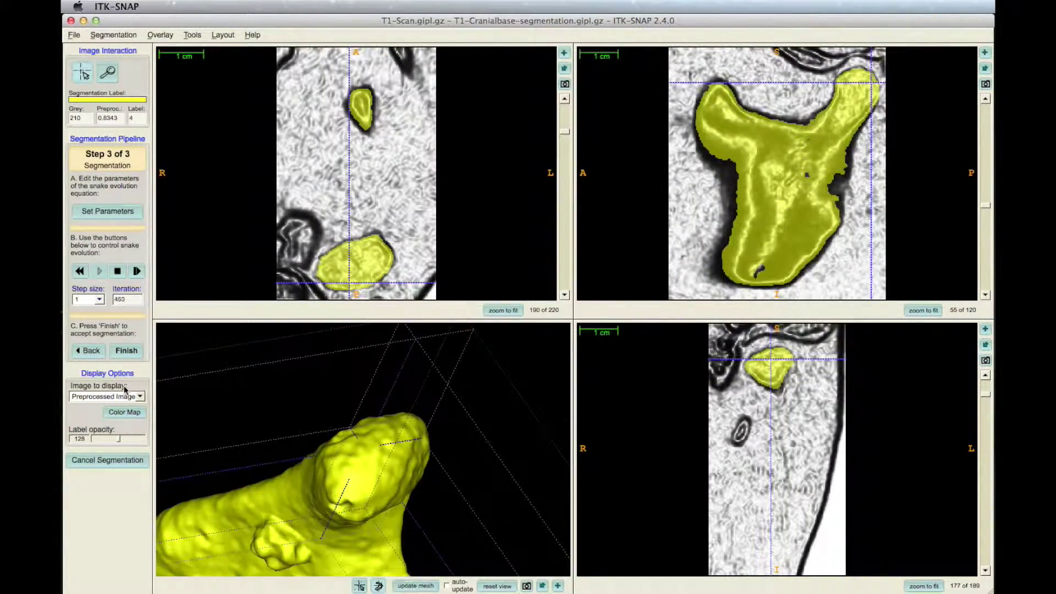
mouse_move(379, 484)
left_mouse_down()
mouse_move(414, 510)
mouse_move(370, 491)
left_mouse_up()
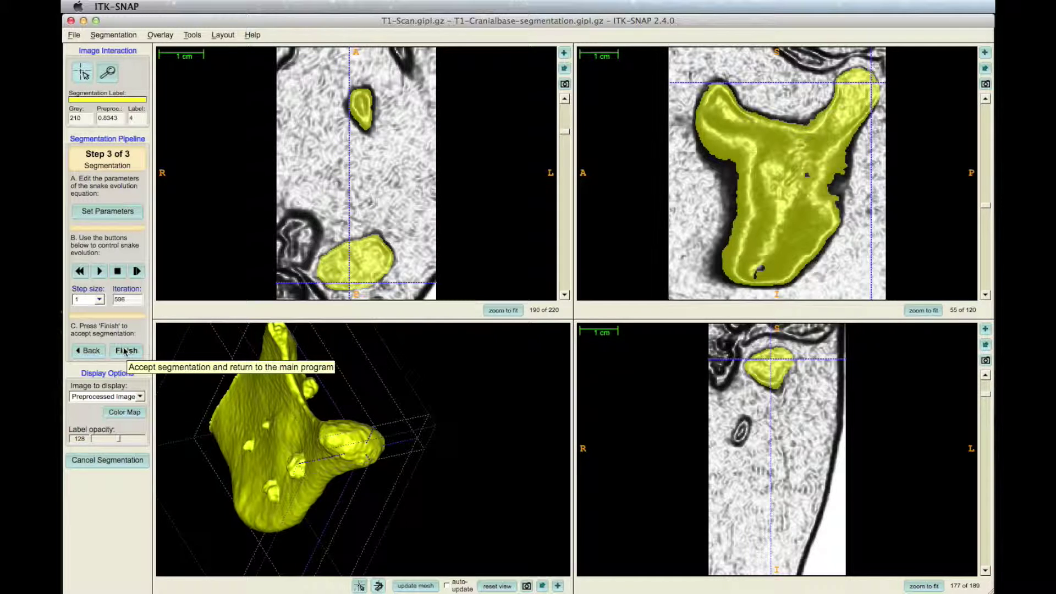
- Set the snake balloon force to -0.3 so the contour contracts slightly
left_click(111, 213)
left_click_drag(429, 223, 416, 223)
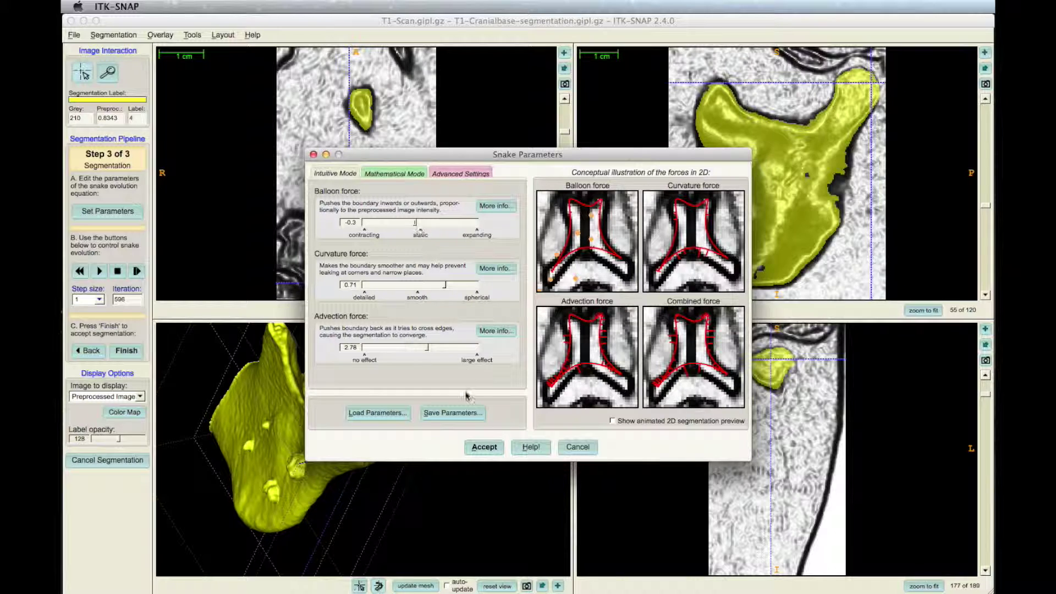
left_click(484, 447)
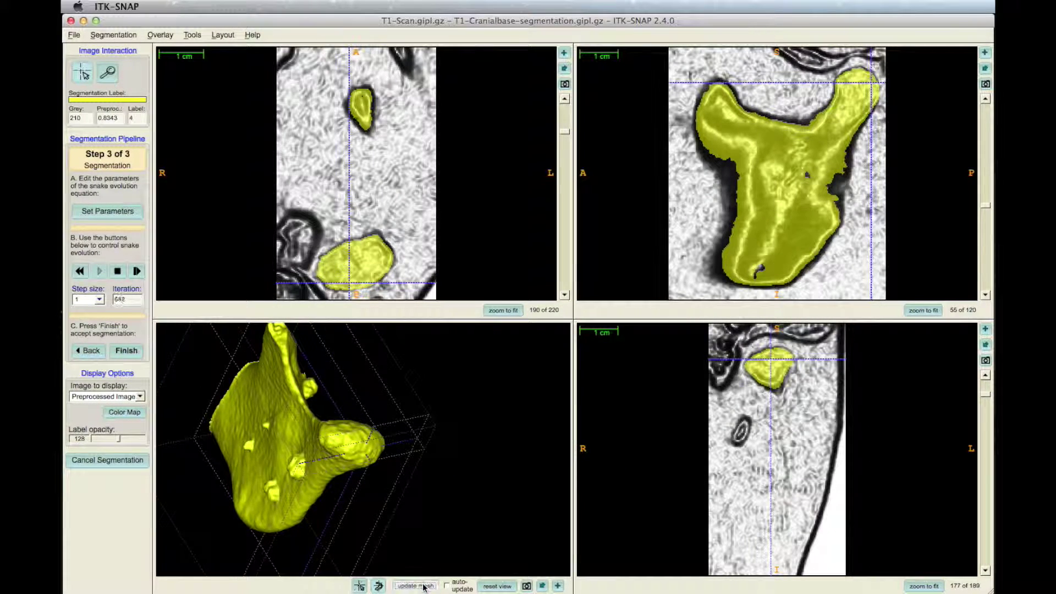
- Continue the snake evolution of the left ramus, repeatedly refreshing the 3D mesh, and stop it
left_click(423, 585)
left_click(423, 587)
left_click(423, 587)
left_click(423, 587)
left_click(423, 587)
left_click(117, 271)
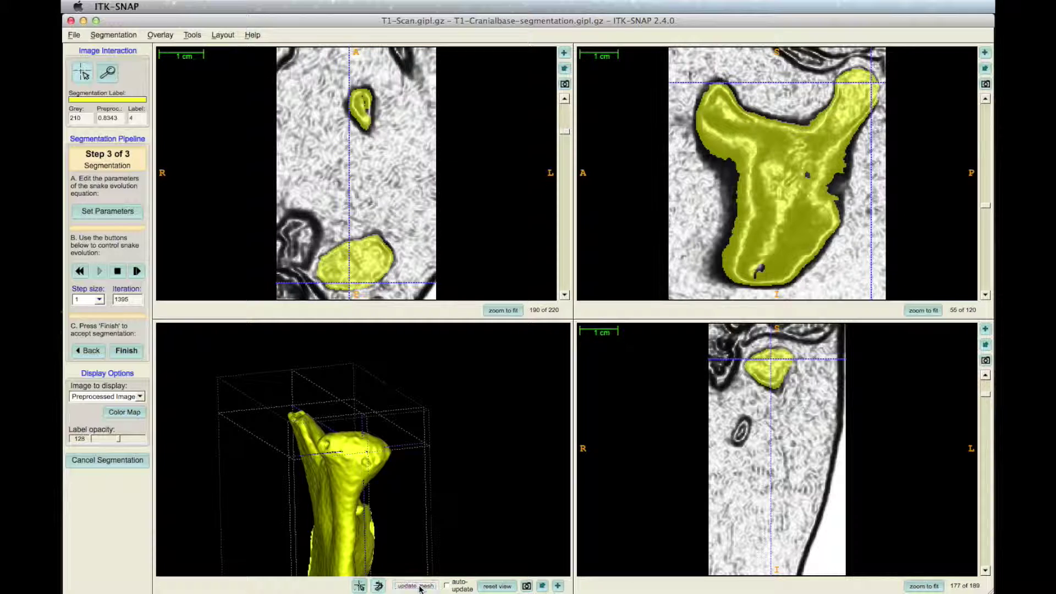
- Set the snake balloon force to 0.2 so the contour expands slightly
left_click(107, 211)
left_click_drag(418, 222, 432, 224)
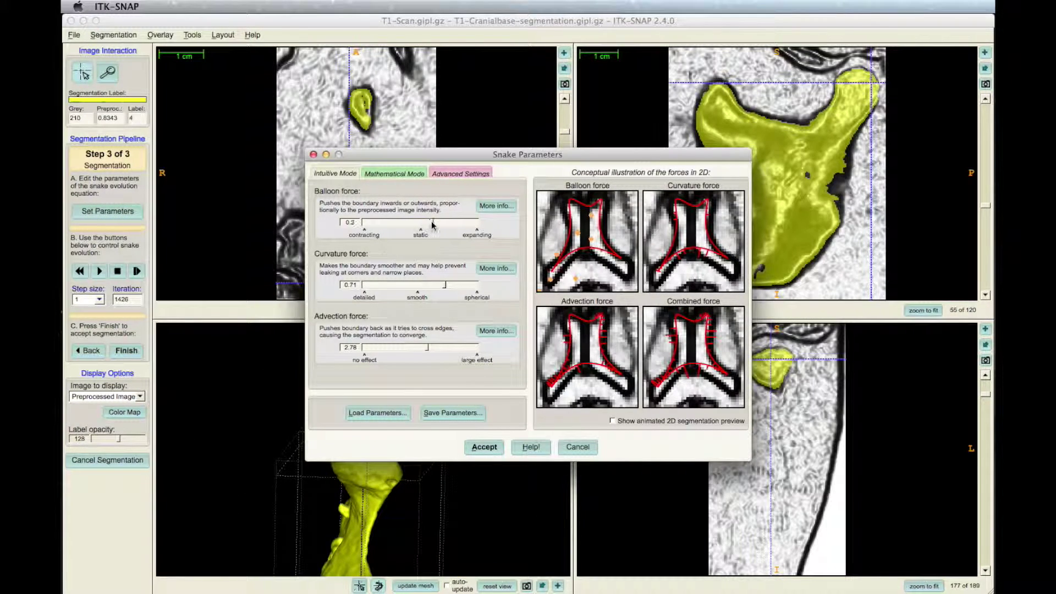
left_click(484, 446)
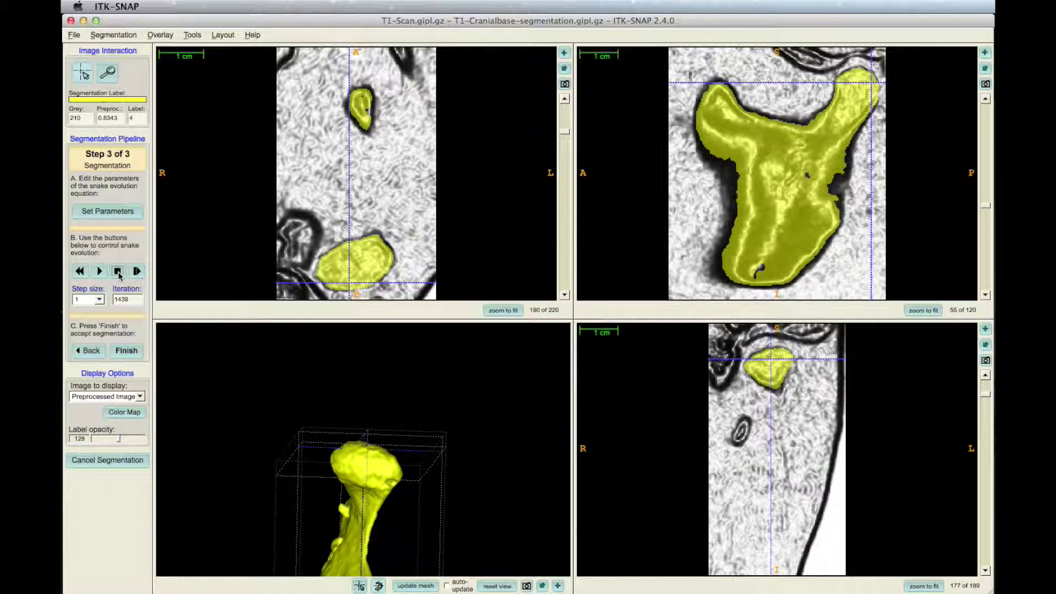
- Evolve the left ramus snake further, refresh and check its 3D mesh, and accept the segmentation
left_click(99, 271)
left_click(416, 586)
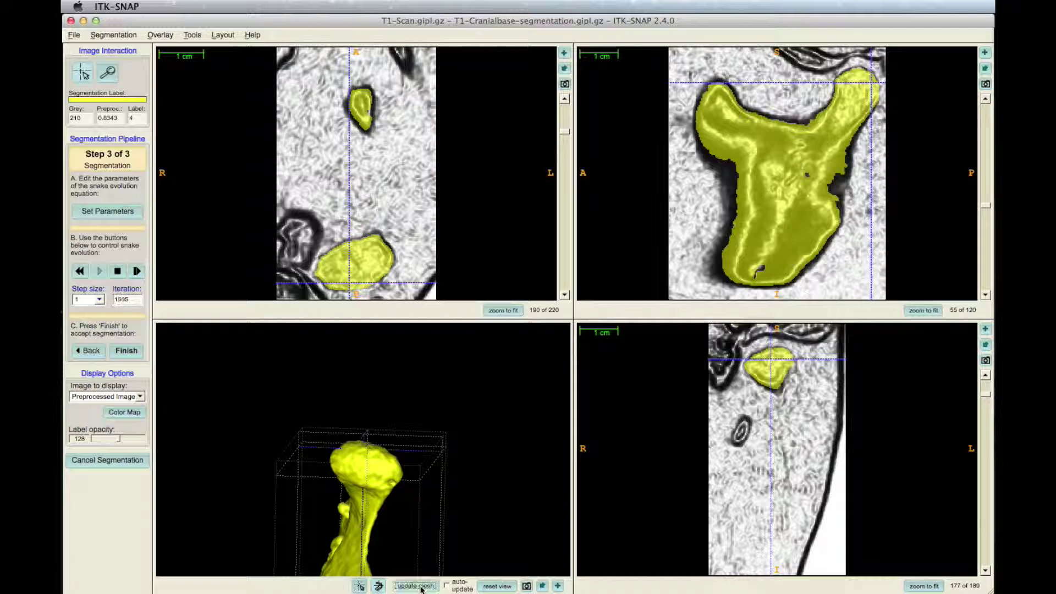
left_click(117, 271)
left_click(426, 587)
left_click_drag(388, 481, 370, 468)
left_click(132, 355)
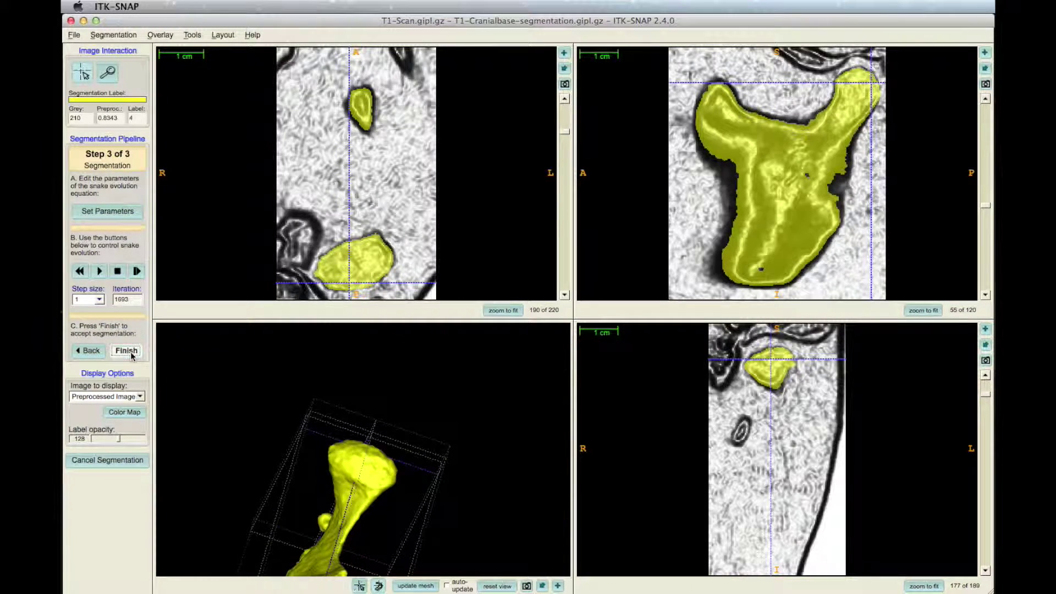
- Examine the left ramus closely in the 3D model and magnified slice views for stray segmented bumps
left_click_drag(481, 493, 385, 467)
left_click(815, 229)
right_click_drag(784, 287, 784, 373)
left_click_drag(627, 521, 661, 535)
left_click(673, 401)
left_click_drag(467, 467, 554, 572)
middle_click_drag(553, 569, 710, 543)
right_click_drag(723, 545, 724, 523)
left_click_drag(624, 549, 621, 556)
- Set the active drawing label to Clear Label and restrict drawing over to Label 4
left_click(82, 98)
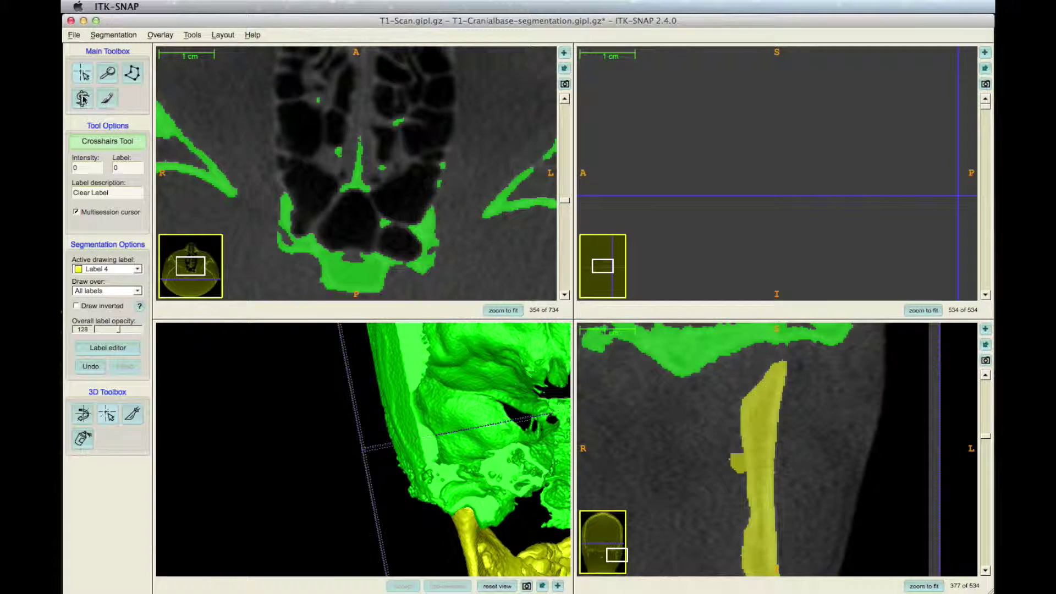
left_click(104, 291)
left_click(95, 311)
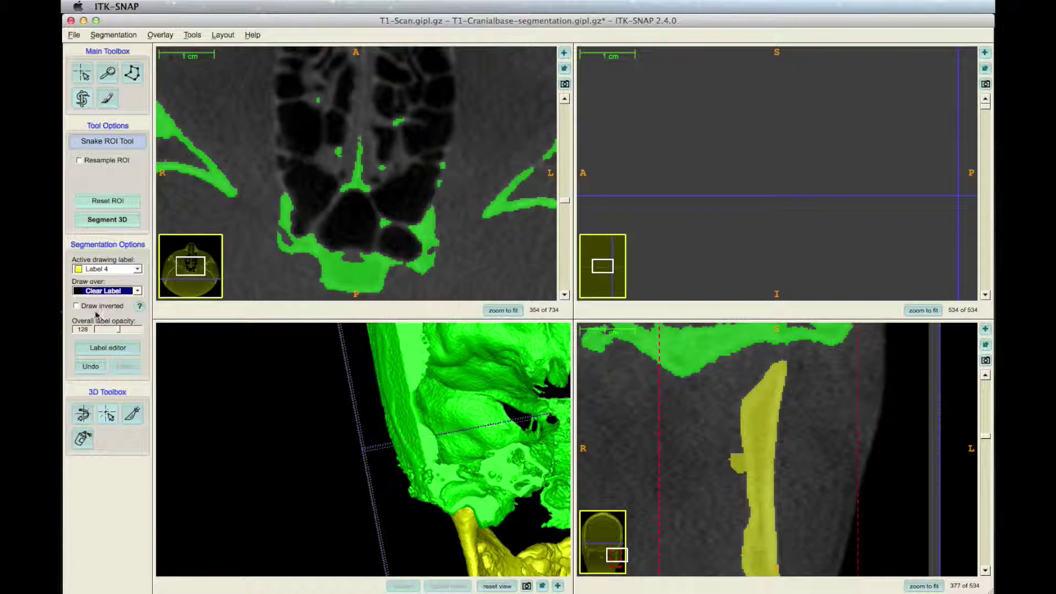
left_click(107, 268)
left_click(105, 229)
left_click(103, 290)
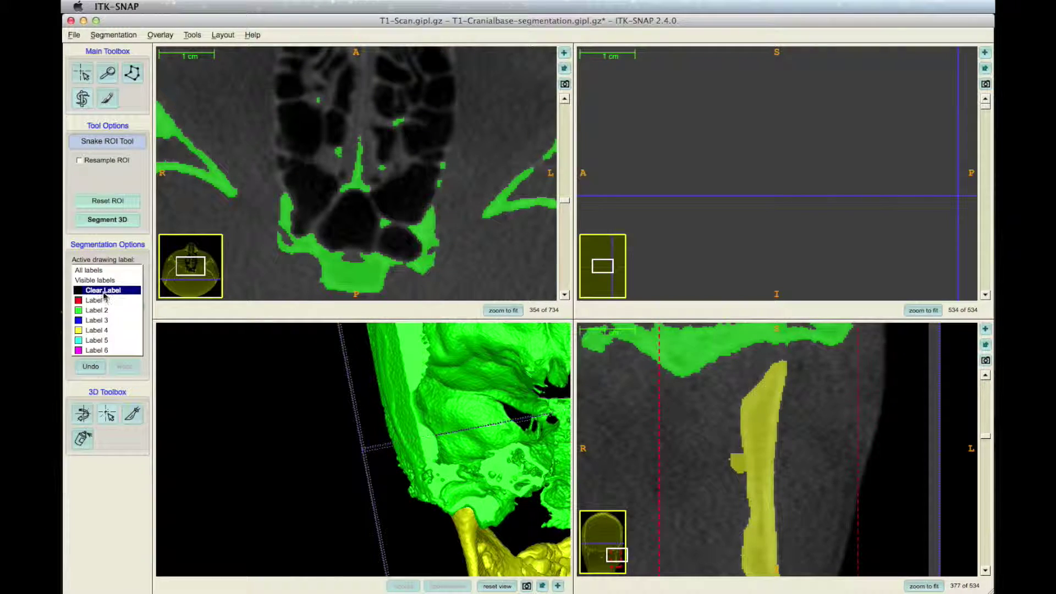
left_click(90, 330)
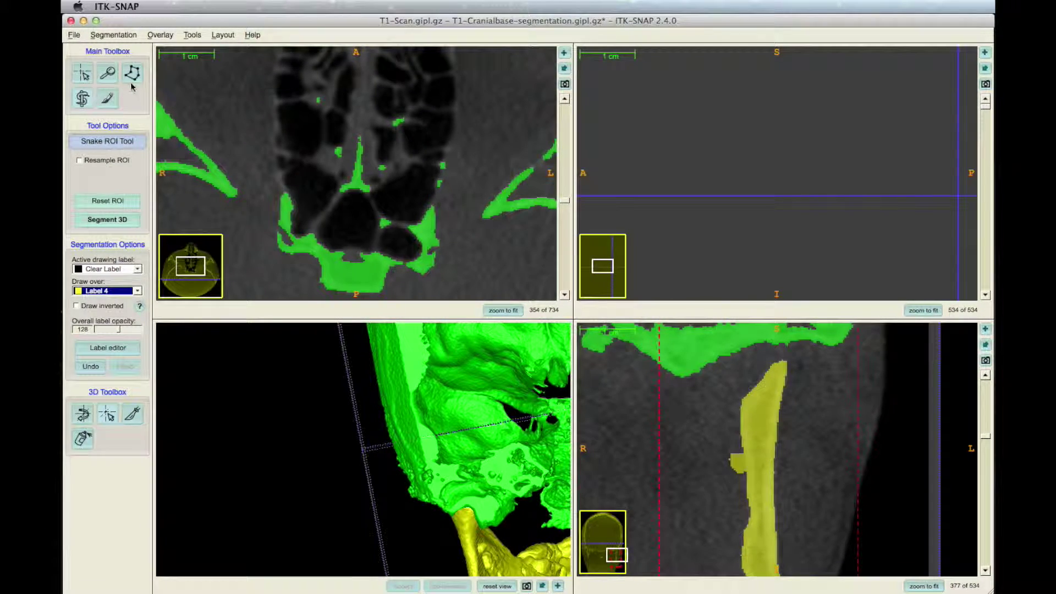
- Erase the stray bumps on the inner side of the left ramus with a round 3D paintbrush of size 23
left_click(108, 98)
left_click(73, 188)
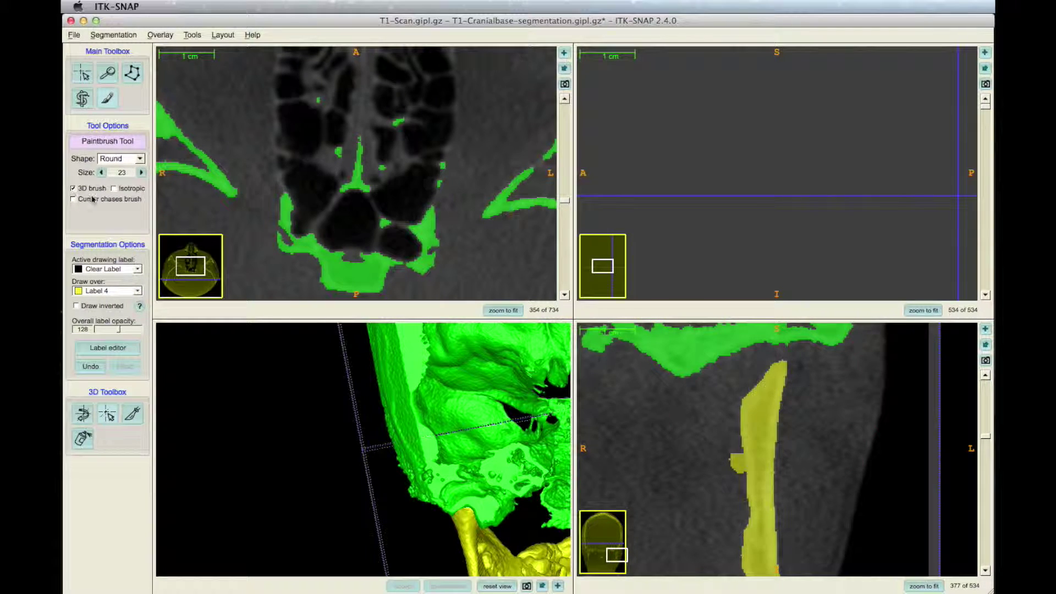
left_click_drag(717, 468, 727, 469)
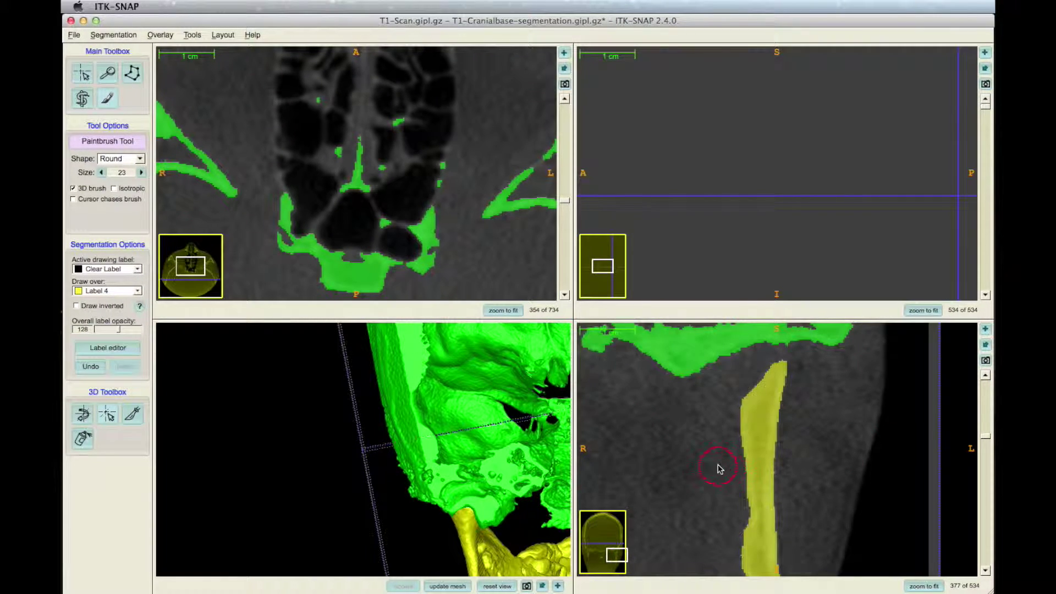
scroll(719, 469, "down", 20)
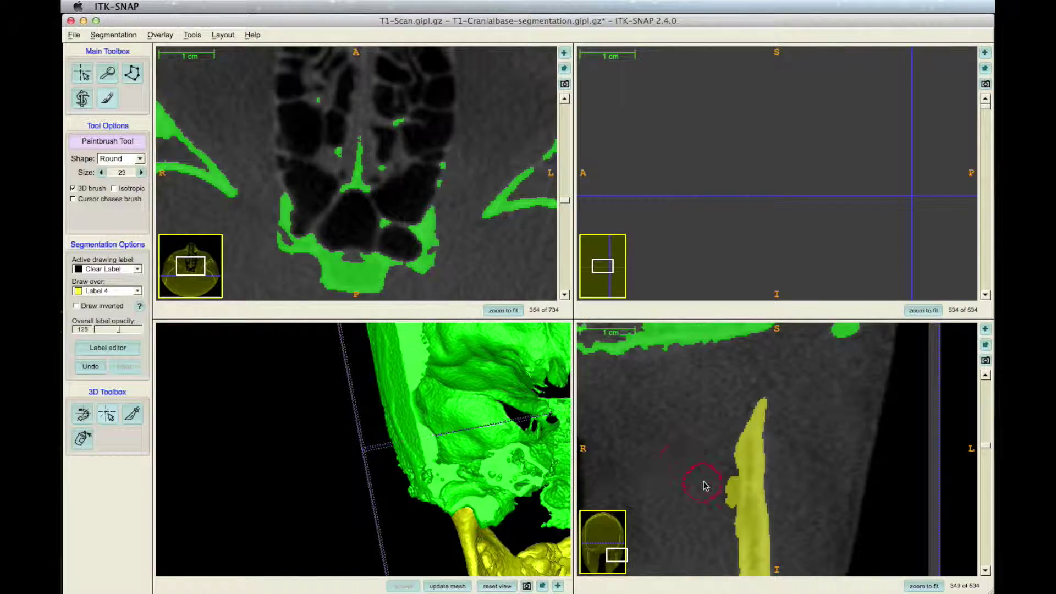
scroll(709, 489, "down", 16)
scroll(693, 527, "down", 20)
- Update the 3D mesh of the complete segmentation and examine the cleaned mandible from several angles
left_click(447, 585)
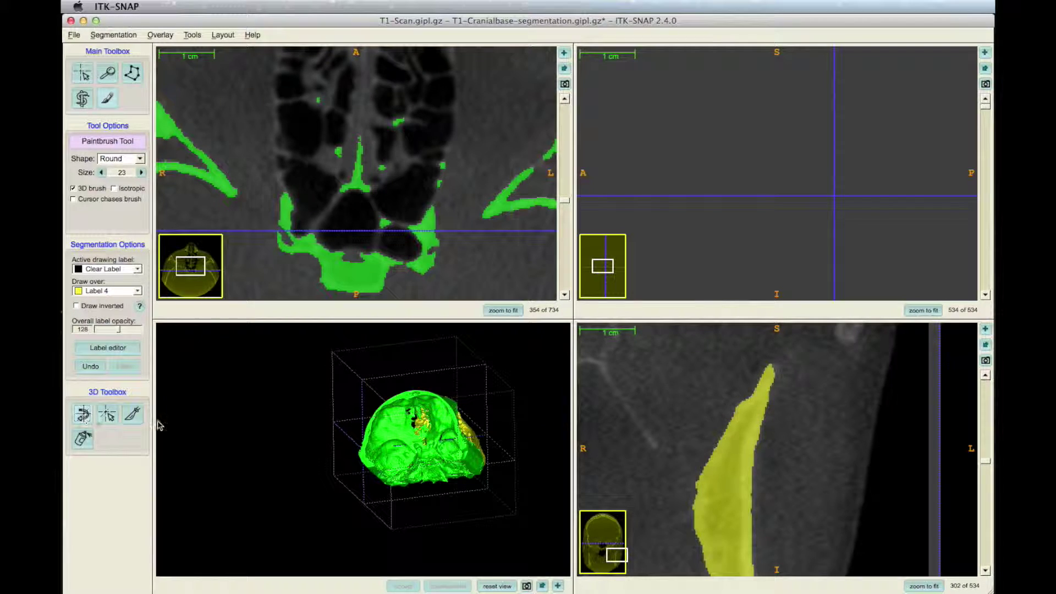
left_click_drag(430, 461, 446, 391)
right_click_drag(446, 392, 460, 454)
left_click_drag(460, 457, 304, 444)
right_click_drag(413, 444, 417, 484)
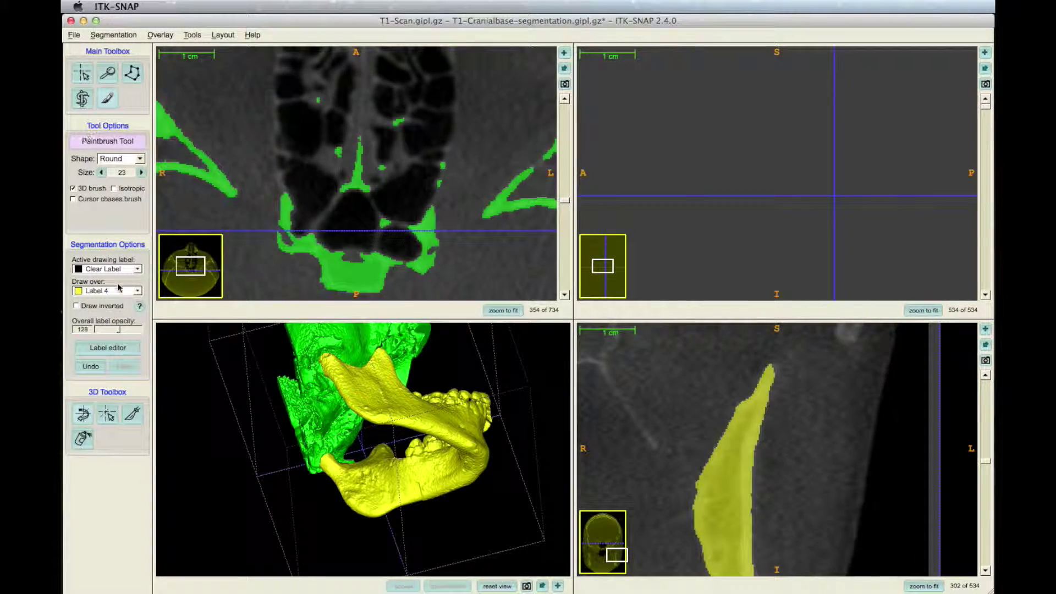
- Set the active drawing label to Label 4 and allow drawing over all labels
left_click(135, 270)
left_click(110, 309)
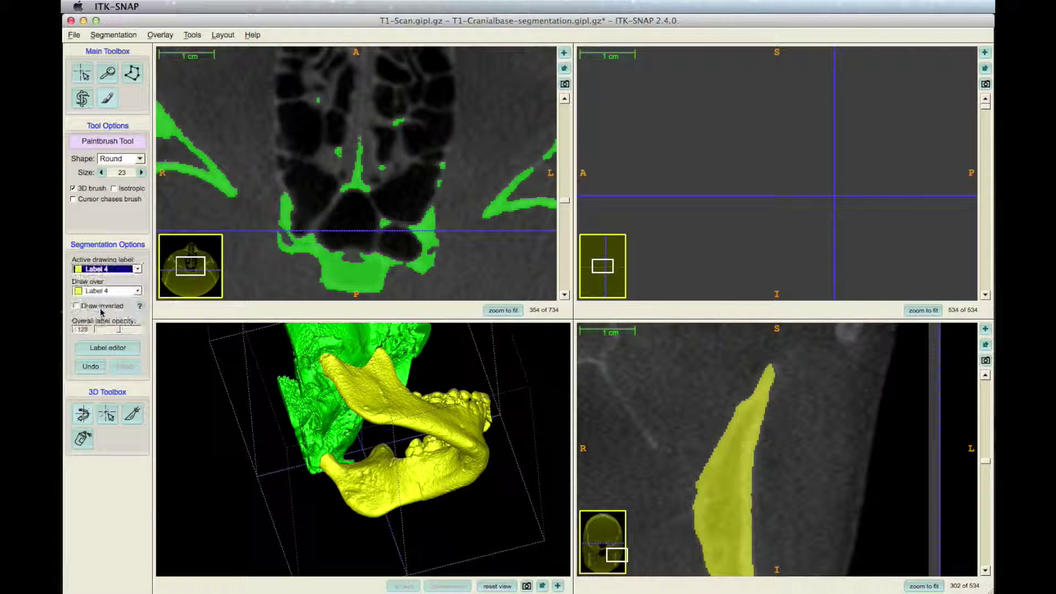
left_click(123, 291)
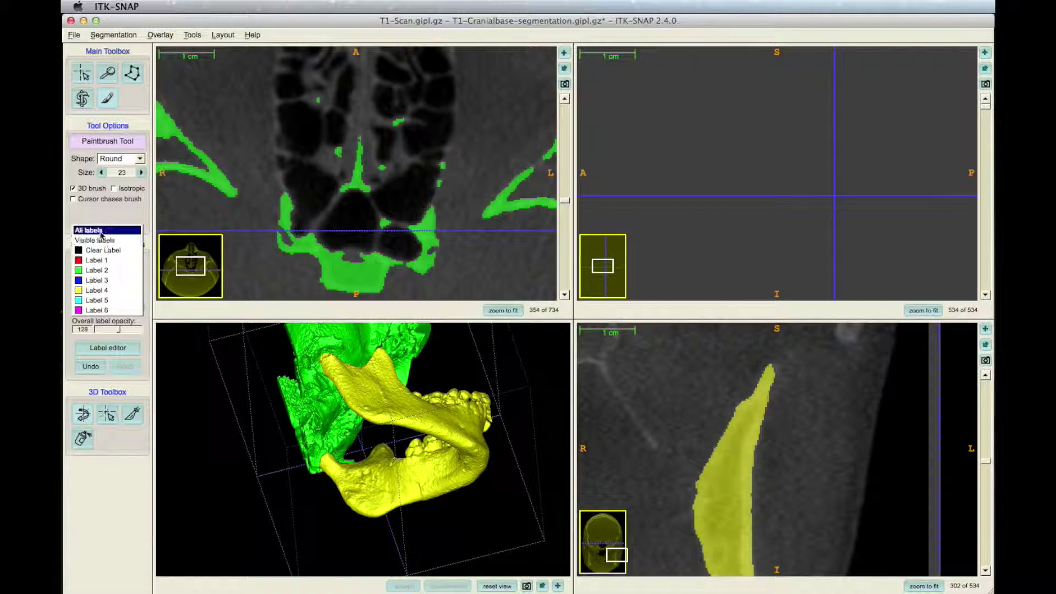
left_click(101, 242)
left_click(107, 290)
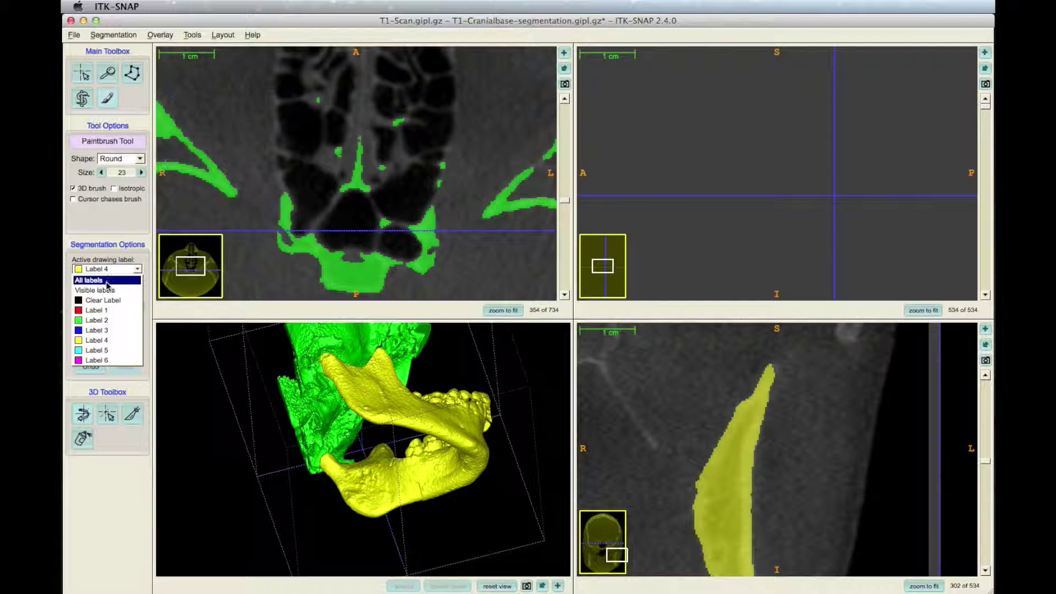
left_click(108, 283)
- Snake-segment the right ramus and condyle in their own region, refresh the 3D mesh, and accept the result
left_click(82, 99)
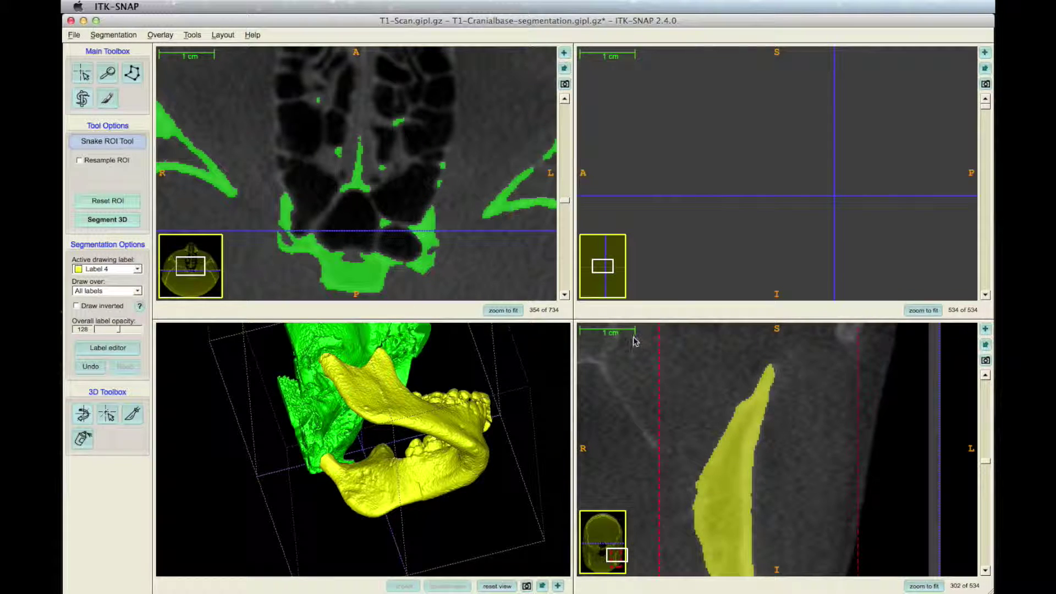
left_click(922, 312)
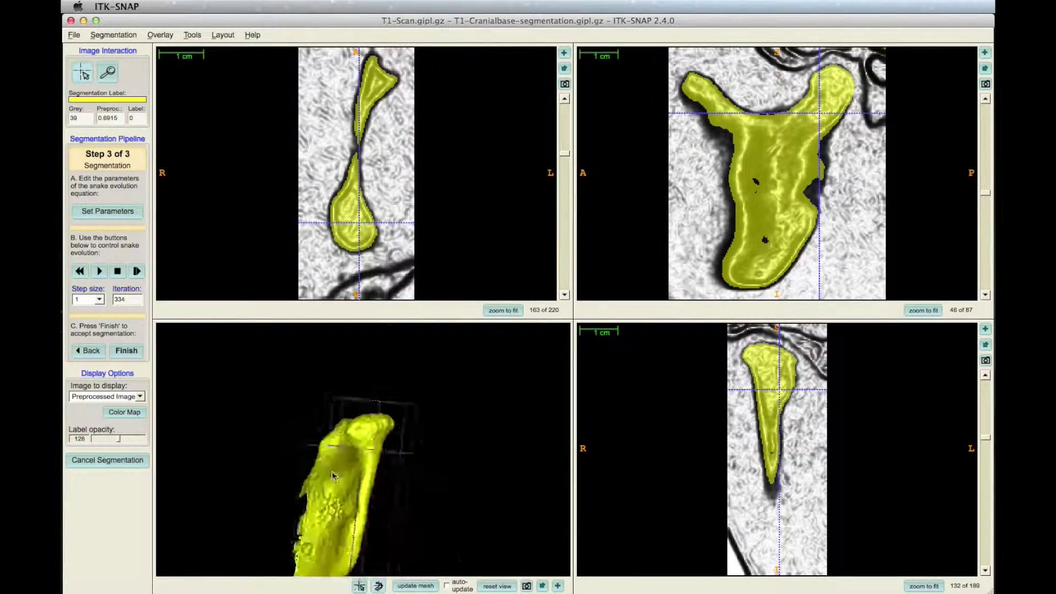
left_click_drag(332, 475, 390, 511)
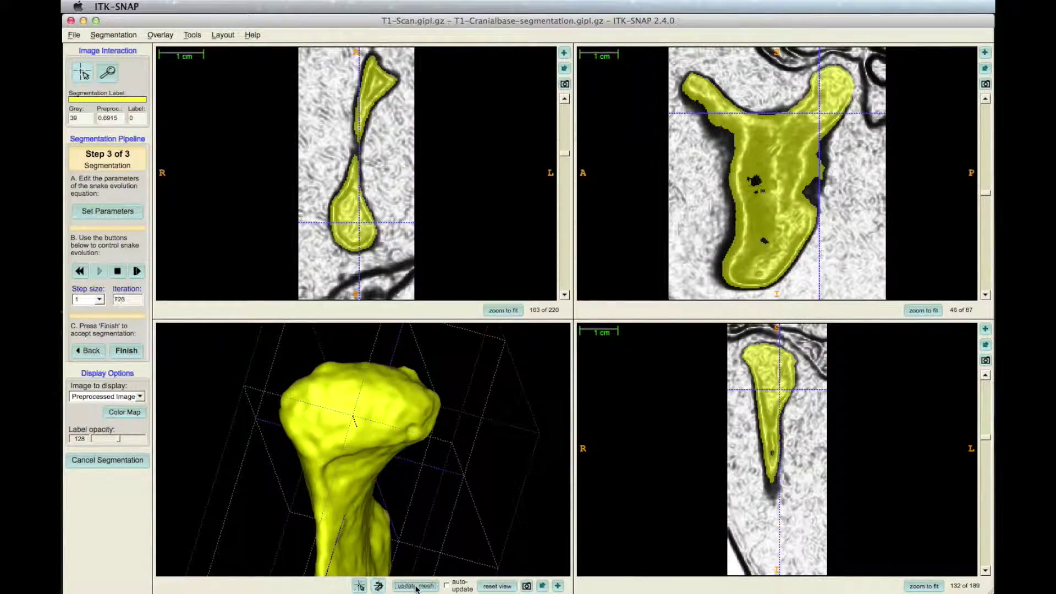
left_click(417, 586)
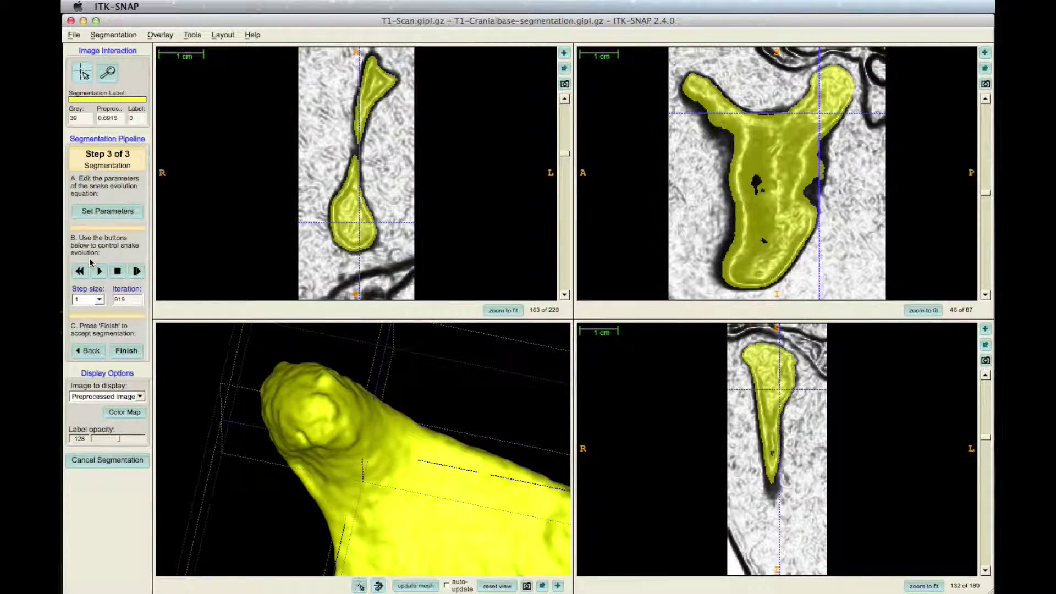
left_click(126, 350)
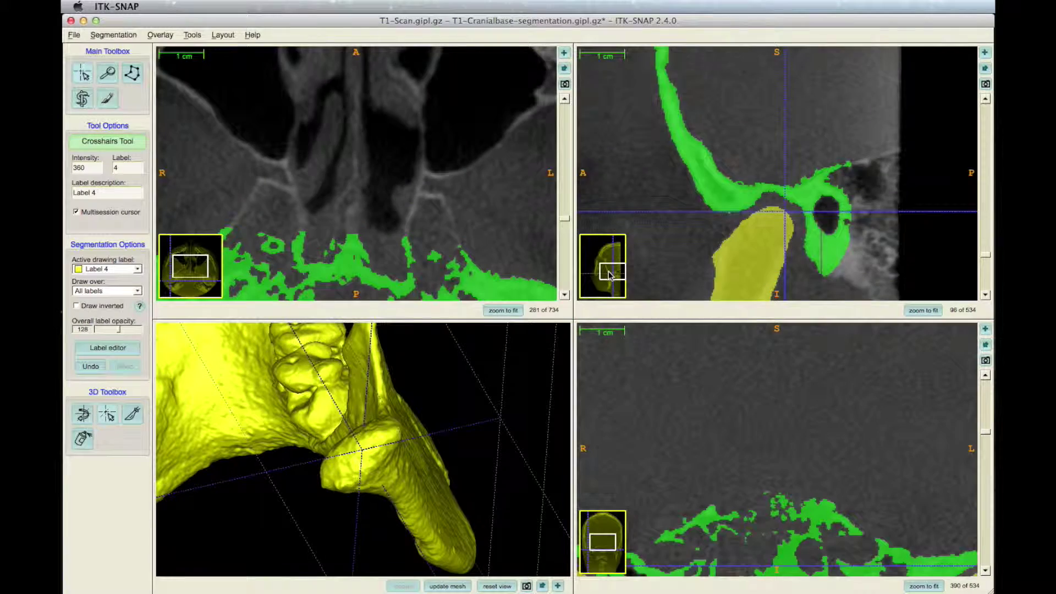
- Enlarge the right condyle in the sagittal view and lower the overall label opacity to 18
right_click_drag(685, 242, 684, 212)
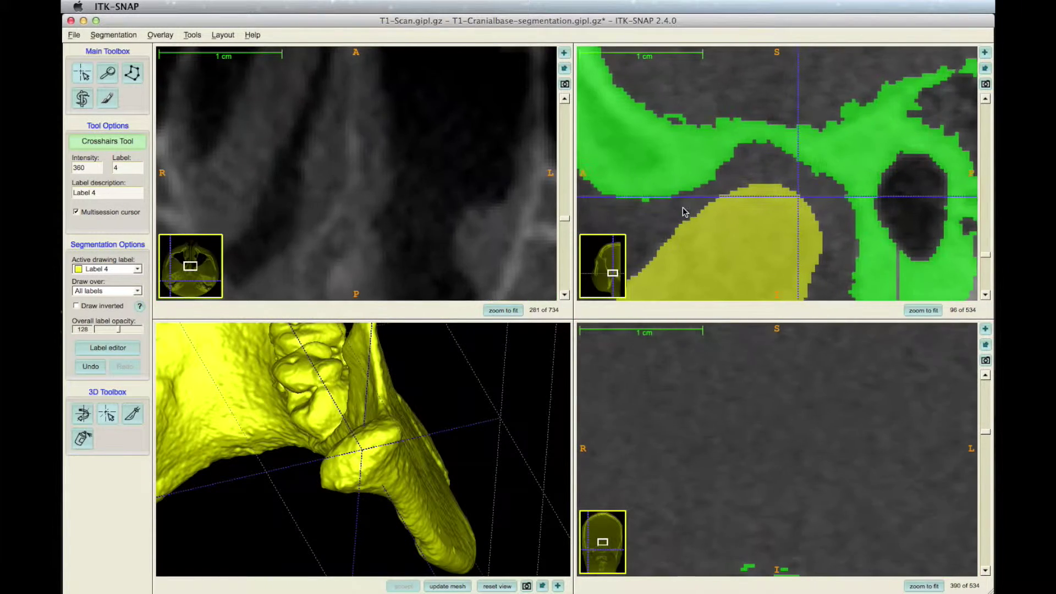
left_click_drag(606, 277, 613, 279)
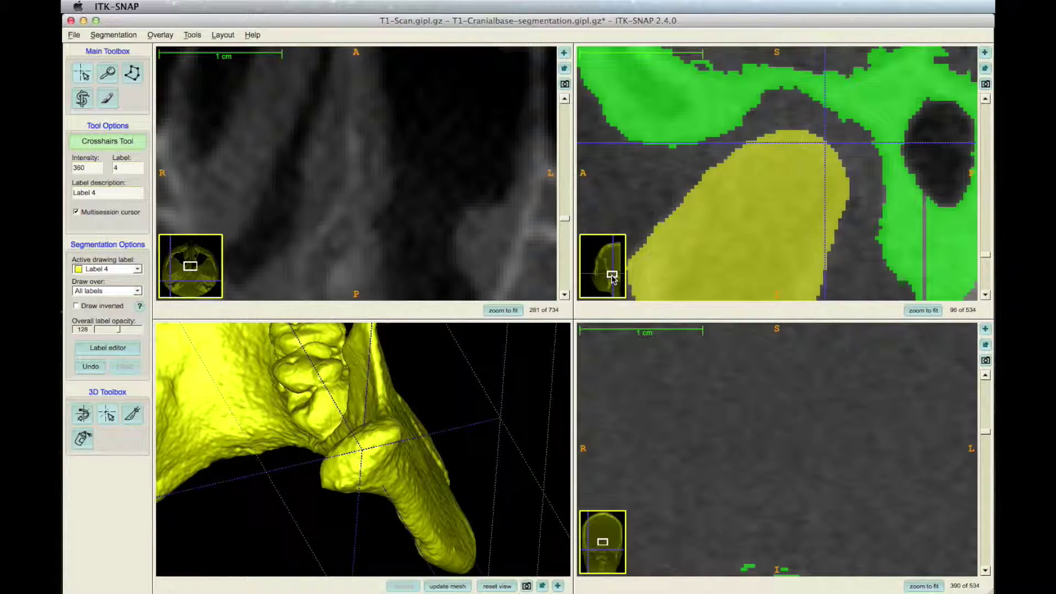
left_click_drag(119, 331, 99, 330)
left_click_drag(991, 257, 987, 260)
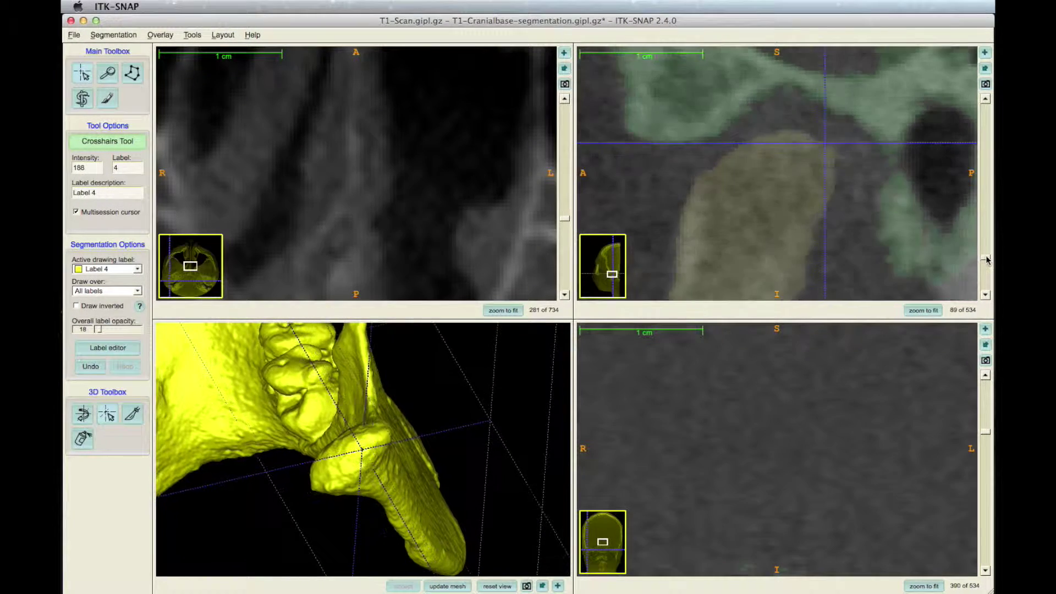
- Increase the main image's contrast by setting the lower curve point to input 30, output 0.15 and raising the upper one, and check the condyle outline on sagittal slices
left_click(191, 35)
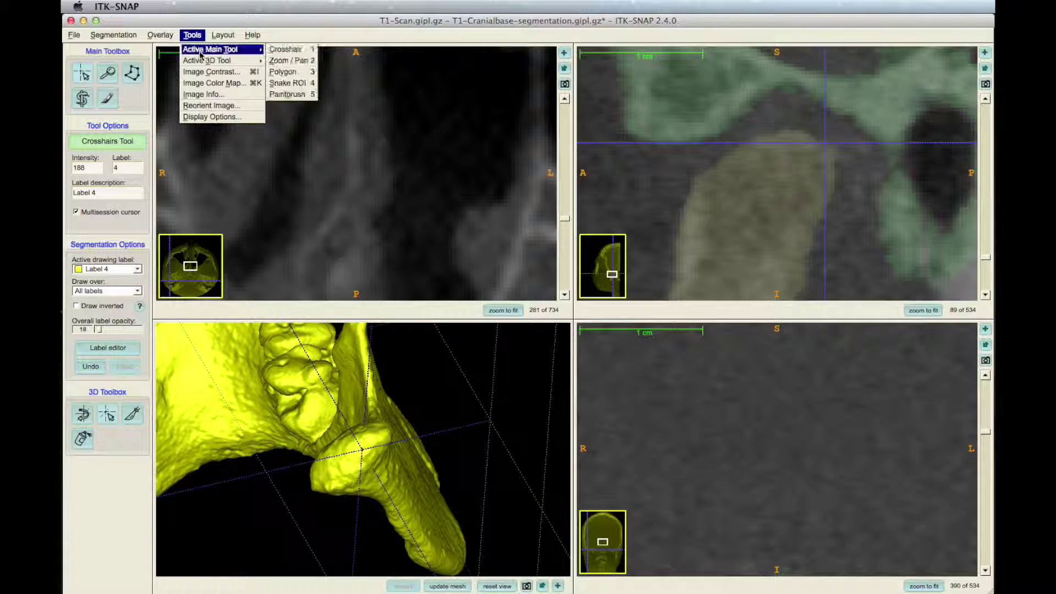
left_click(213, 72)
left_click_drag(385, 250, 337, 281)
left_click(431, 325)
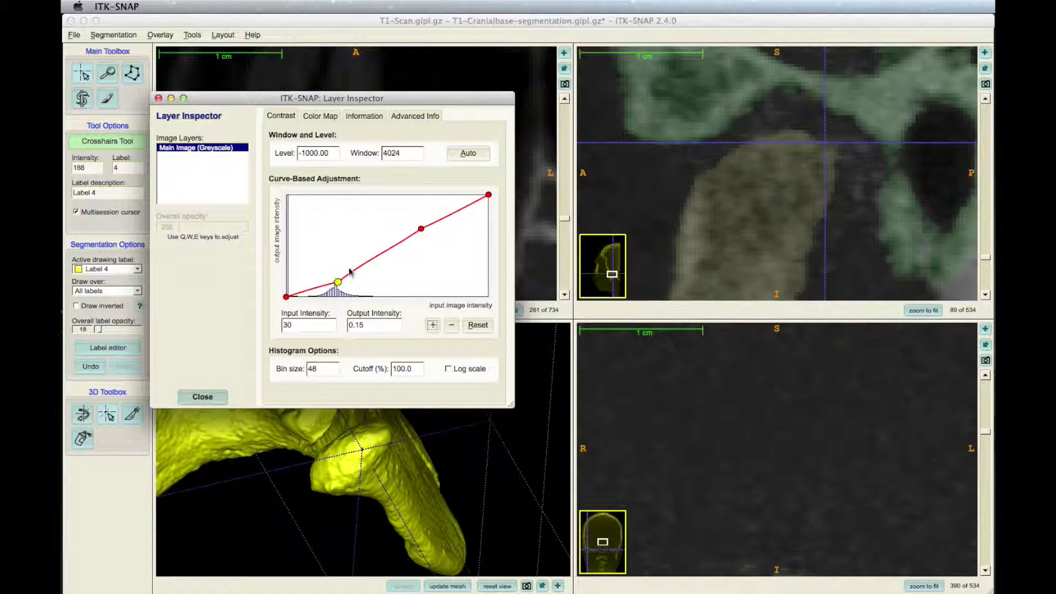
left_click_drag(421, 230, 401, 224)
left_click(202, 397)
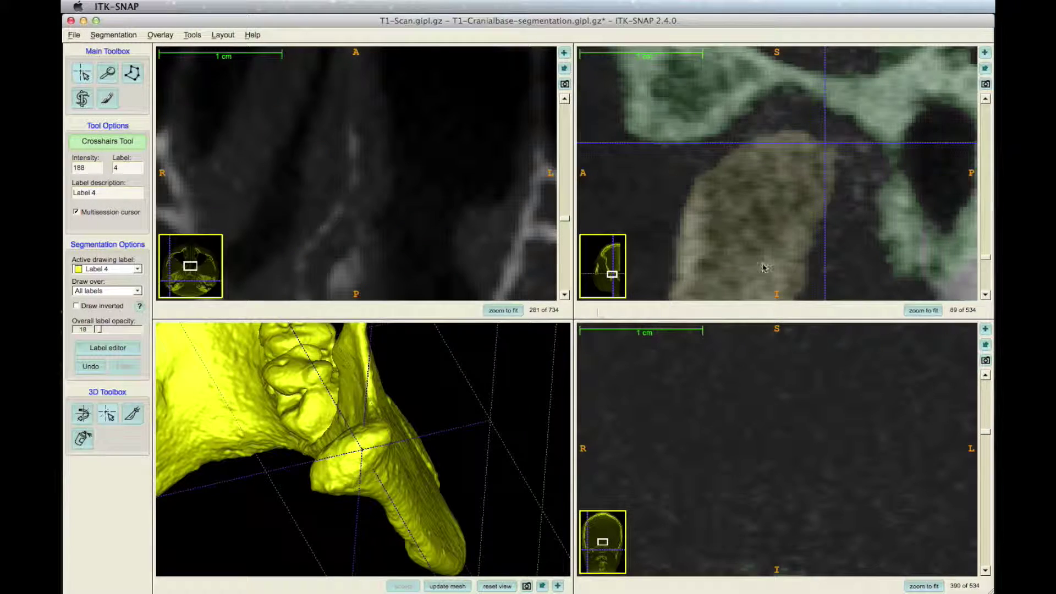
left_click_drag(986, 260, 988, 257)
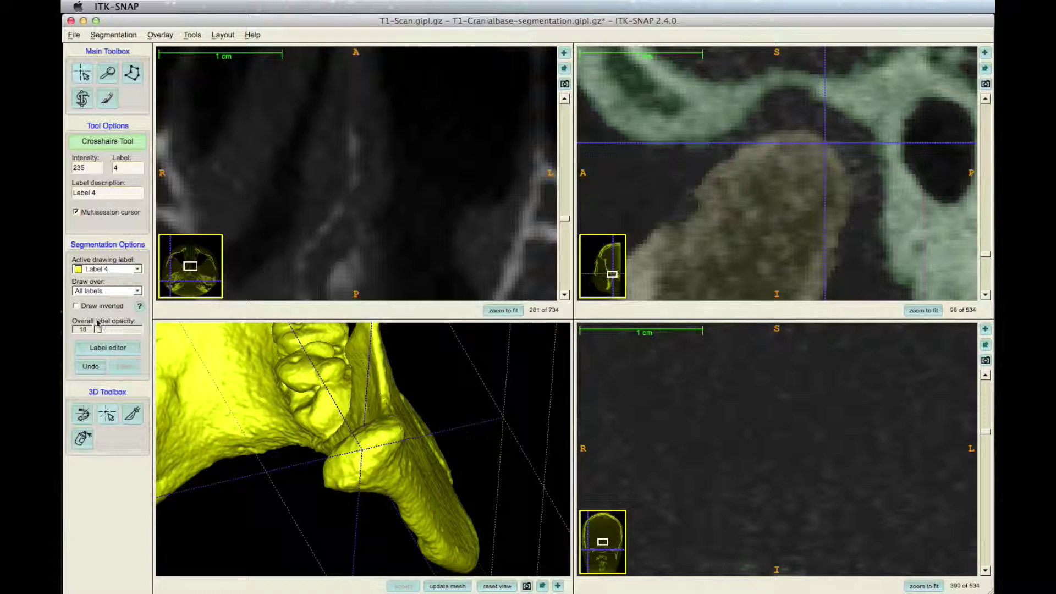
left_click_drag(101, 331, 101, 331)
left_click_drag(988, 258, 989, 253)
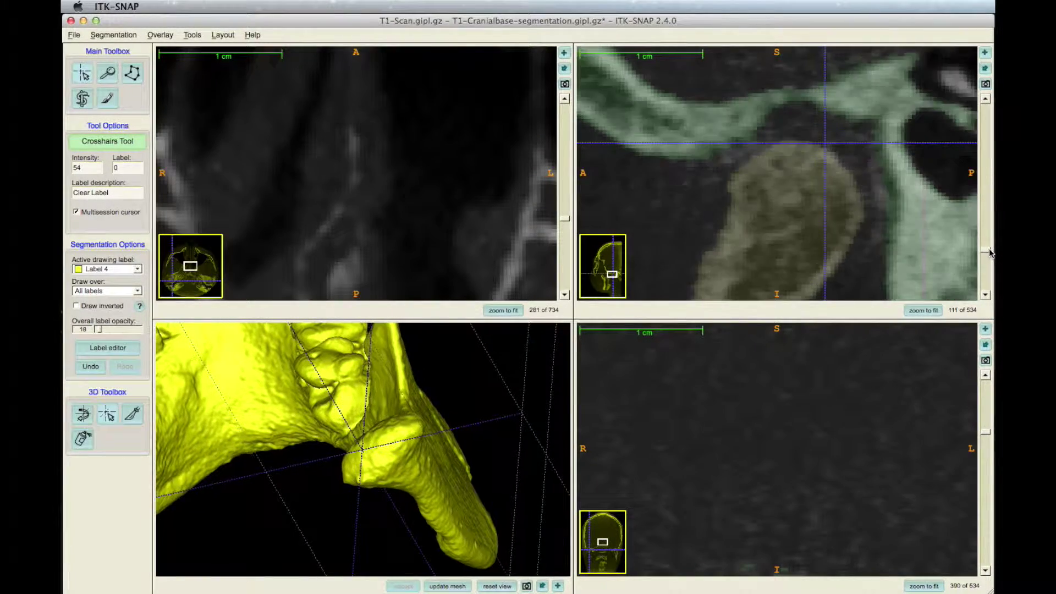
- Make Label 2, the green cranial base, visible again in the 3D window through the label settings
left_click(120, 37)
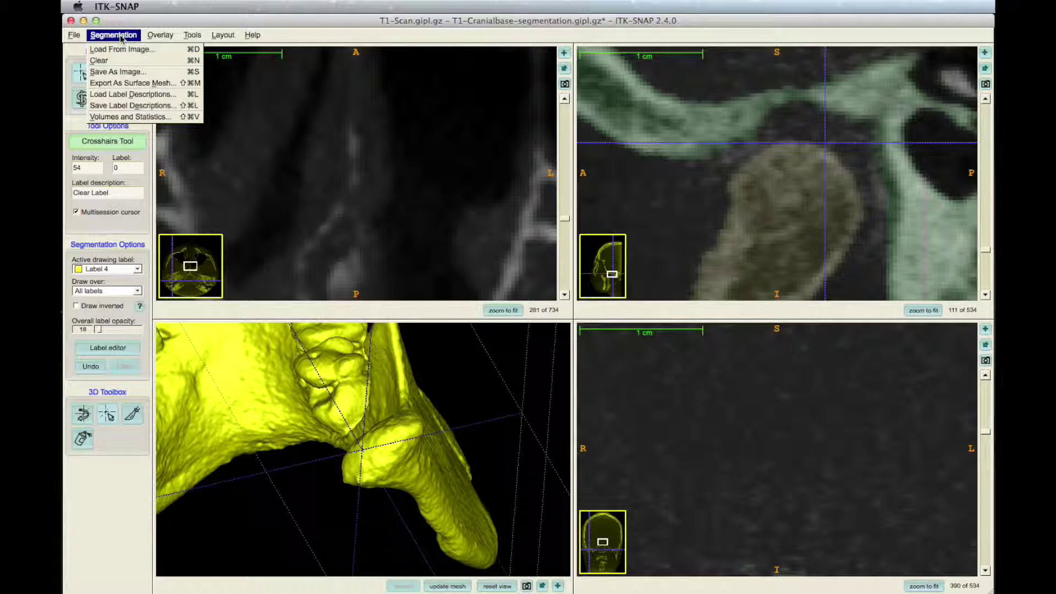
left_click(138, 29)
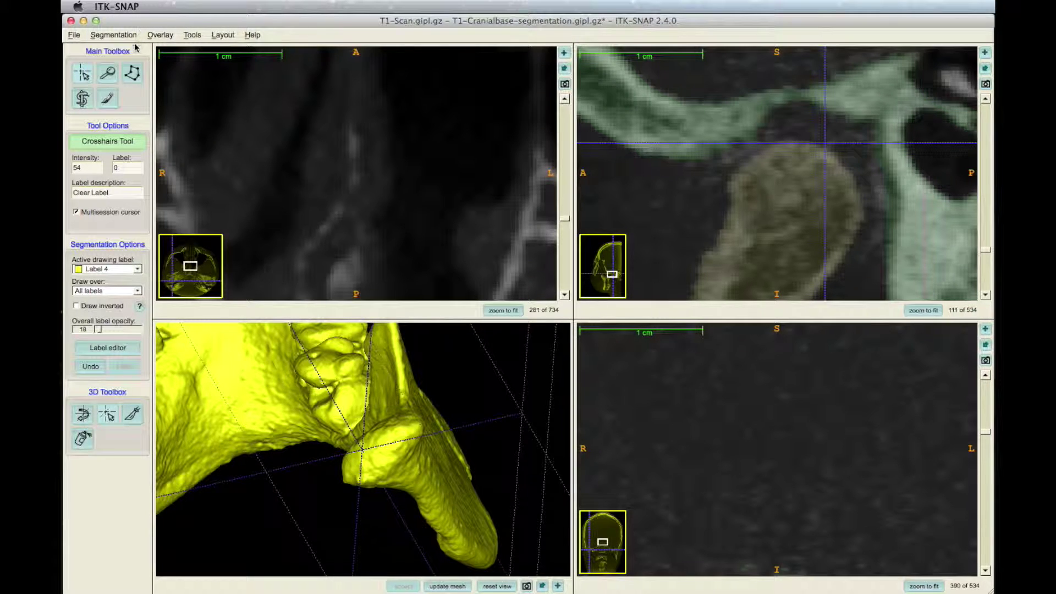
left_click(112, 348)
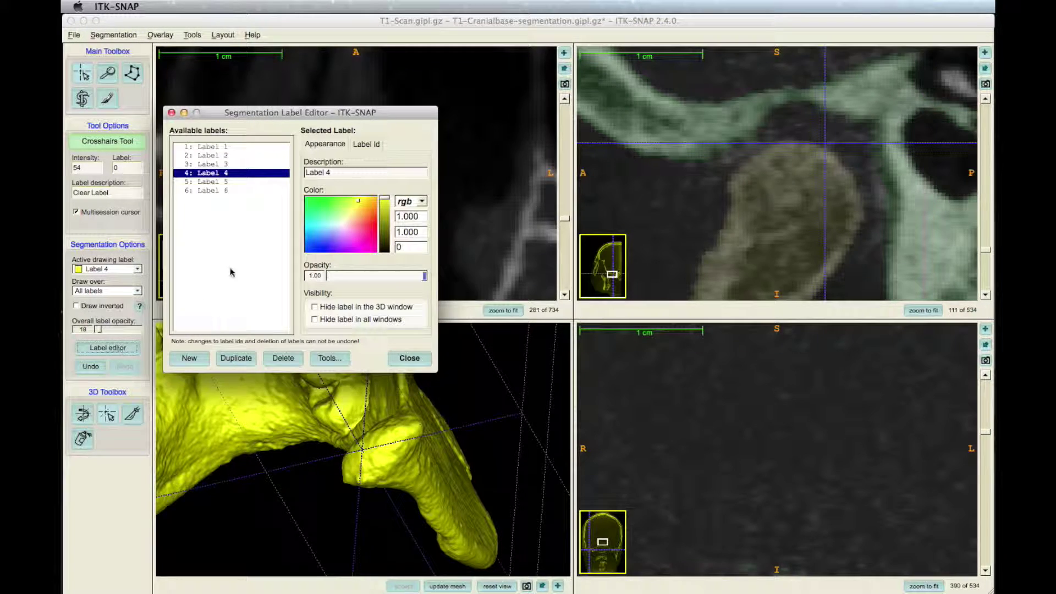
left_click(218, 156)
left_click(315, 307)
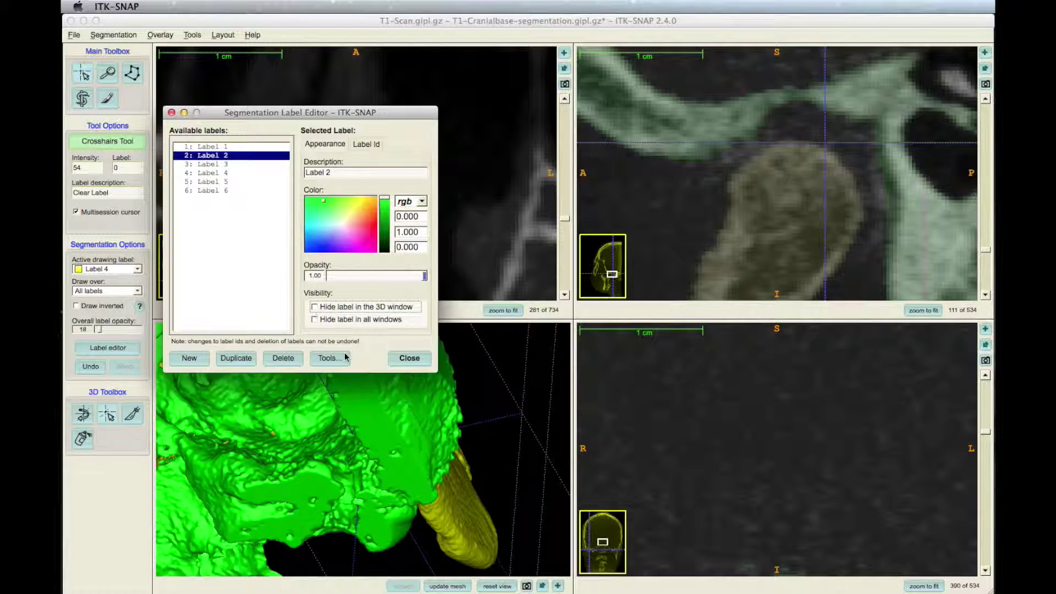
left_click(409, 358)
- Save the segmentation as a GIPL image on the Desktop named TimeOneSegmentationMandible+Cranialbase.gipl.gz
left_click(120, 37)
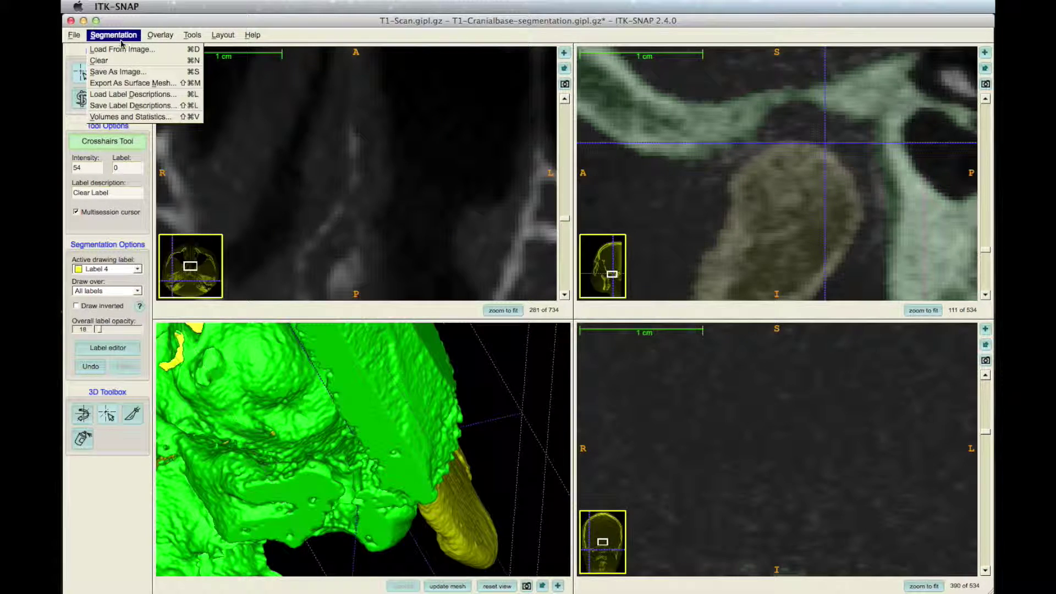
left_click(136, 77)
left_click(539, 316)
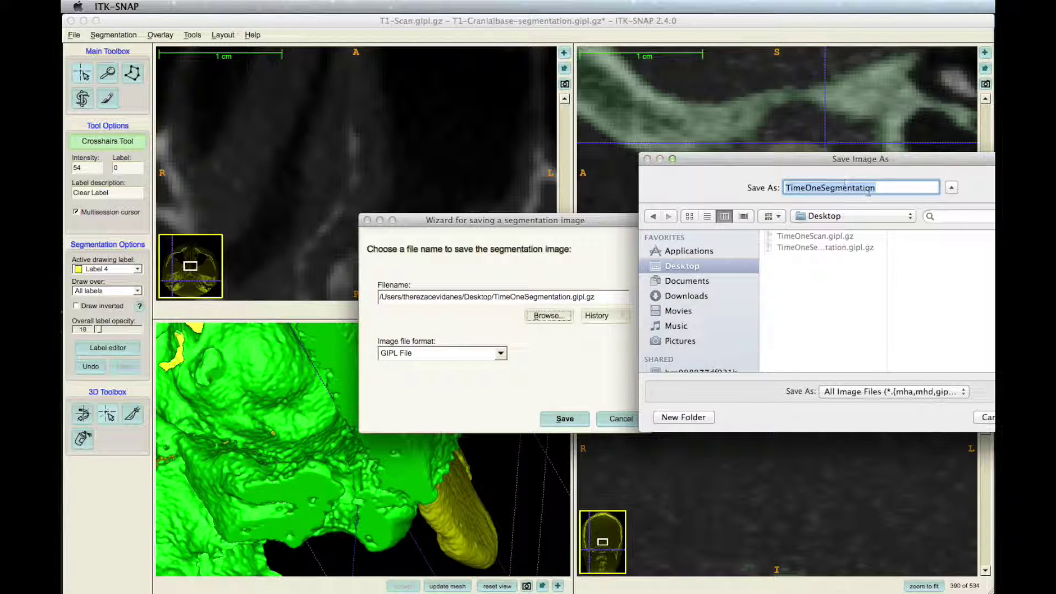
left_click(871, 251)
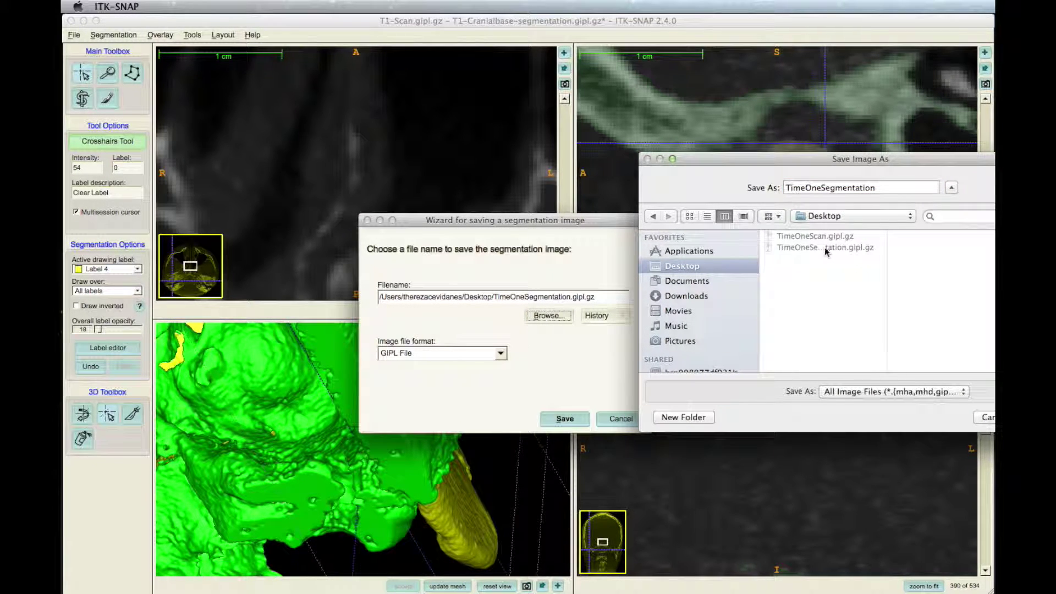
left_click(874, 188)
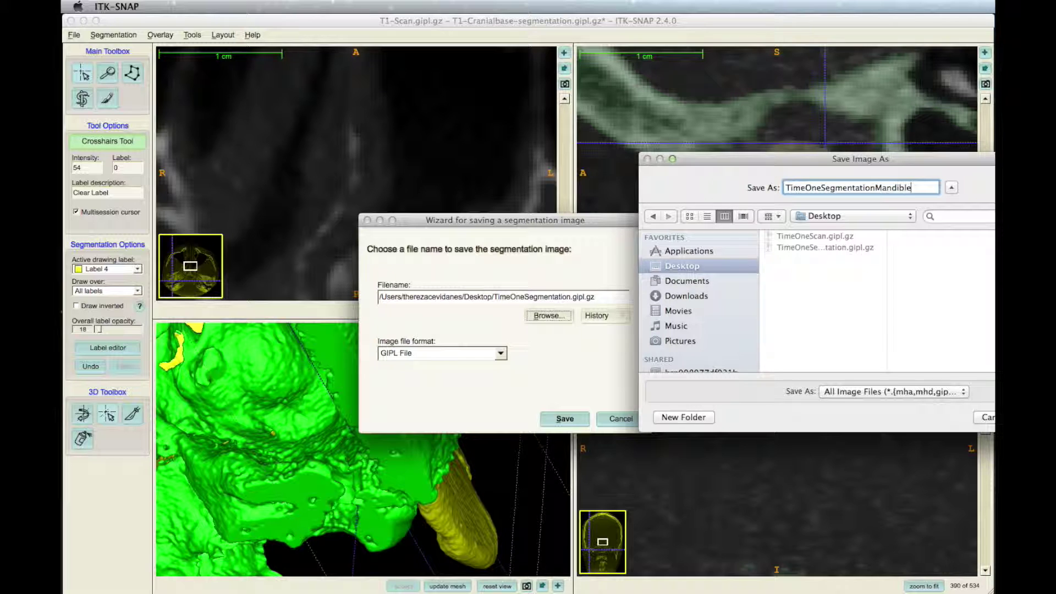
type("Mandible+Cranialbas")
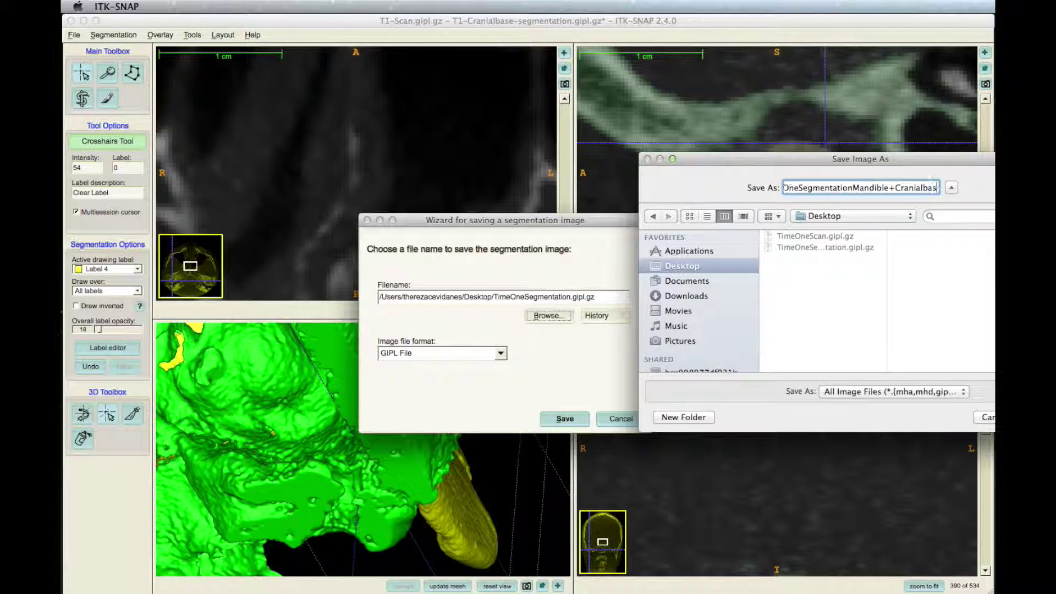
type("e.gipl.gz")
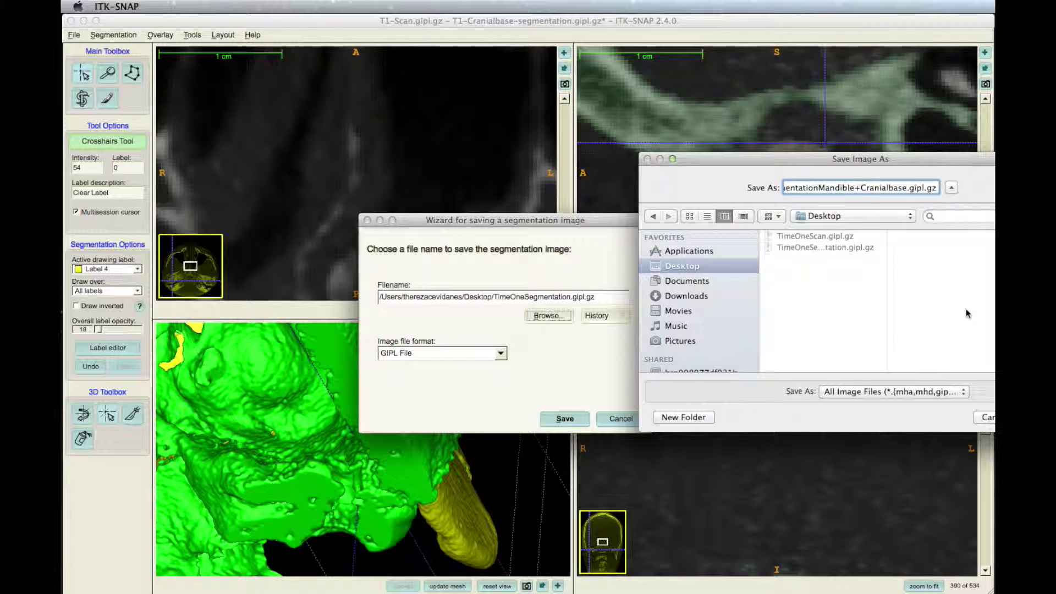
left_click_drag(916, 177, 761, 137)
left_click(860, 355)
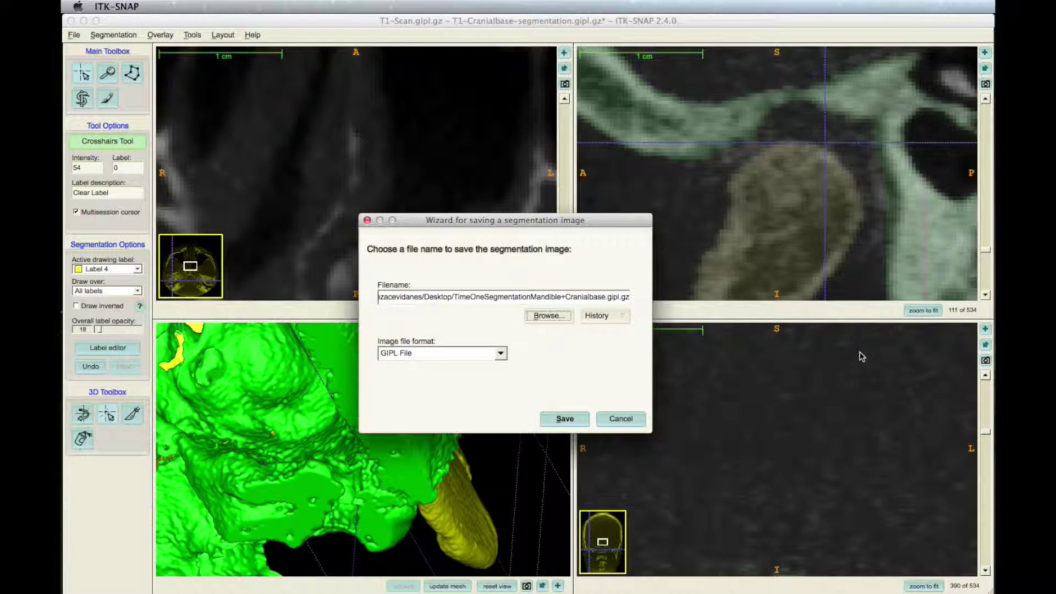
left_click(575, 418)
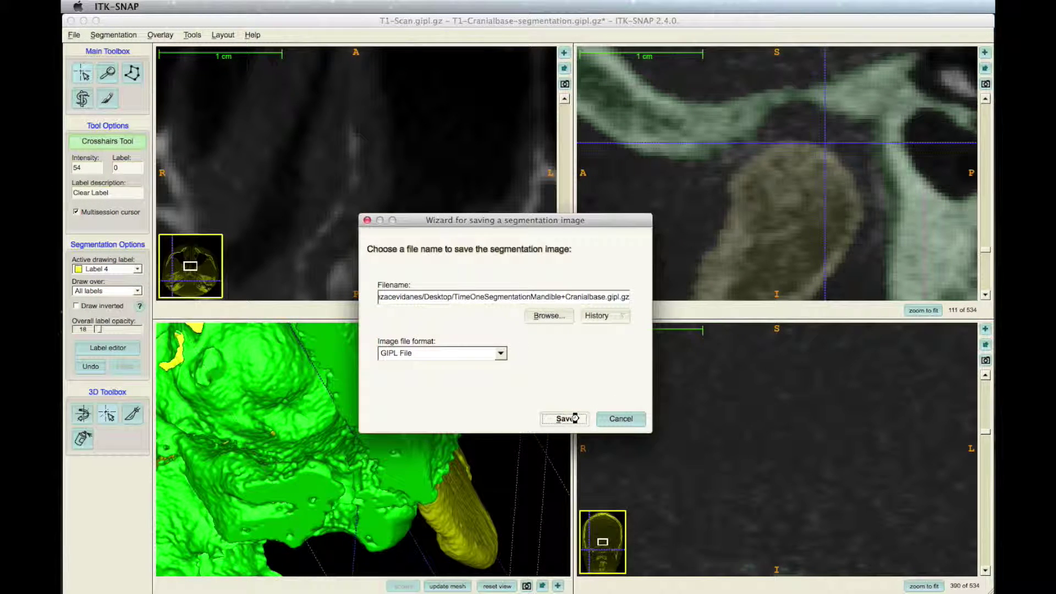